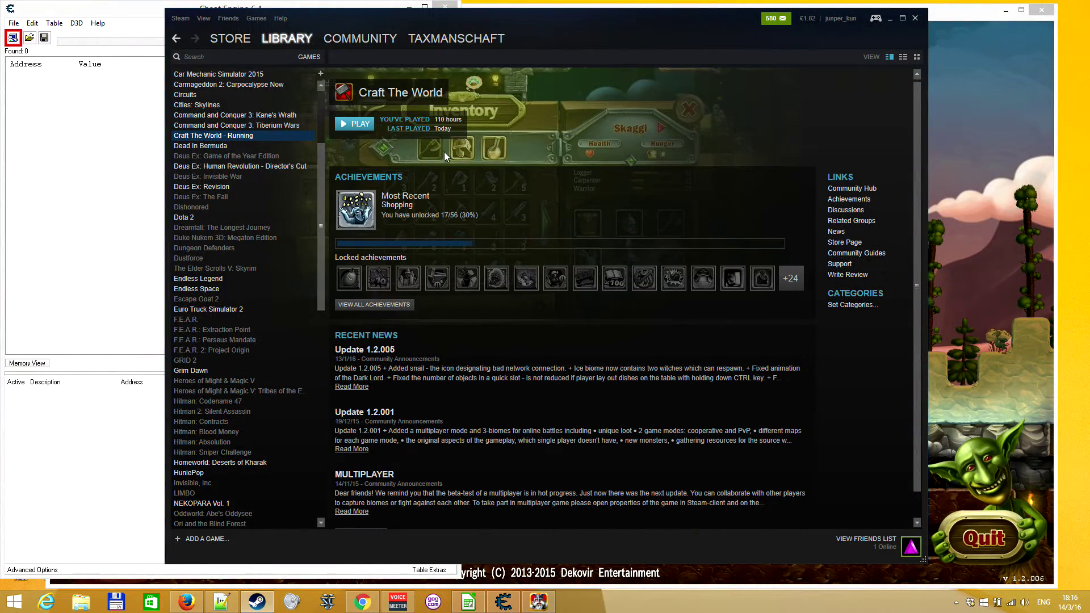
Switch to the Craft The World game, start playing the saved level and open the in-game market.
{"action": "key", "text": "alt+Tab"}
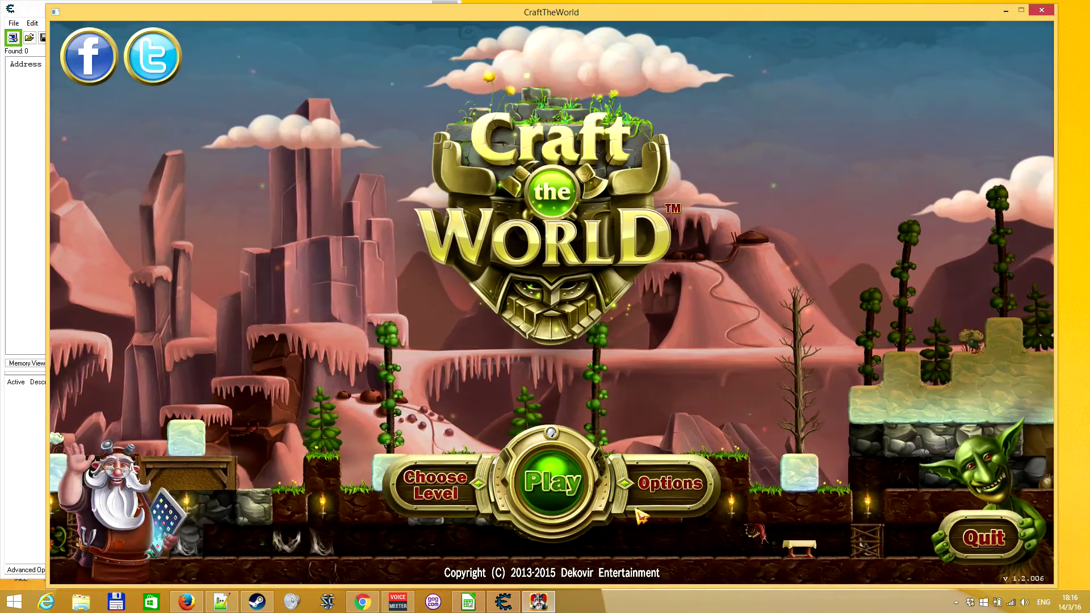
{"action": "left_click", "coordinate": [571, 477]}
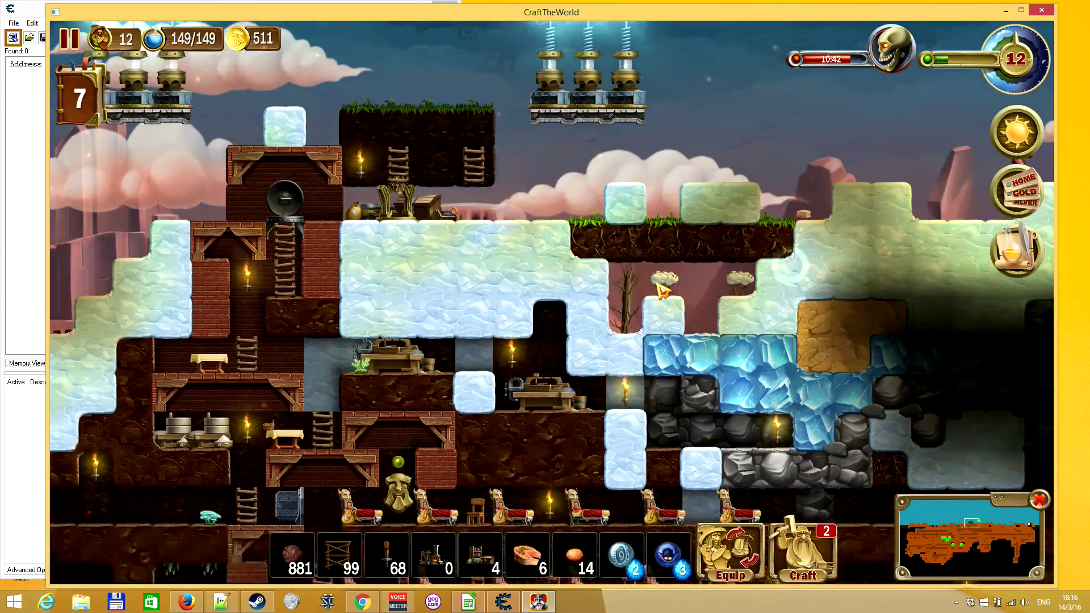
{"action": "left_click", "coordinate": [619, 218]}
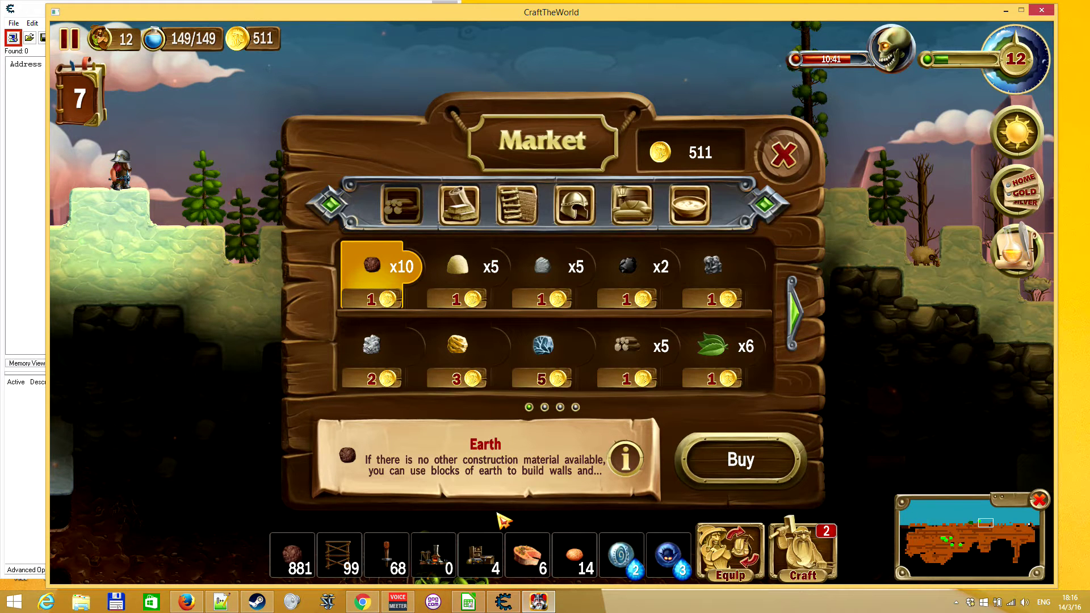
Switch to Cheat Engine and open the CraftWorld.exe process for scanning.
{"action": "left_click", "coordinate": [503, 602]}
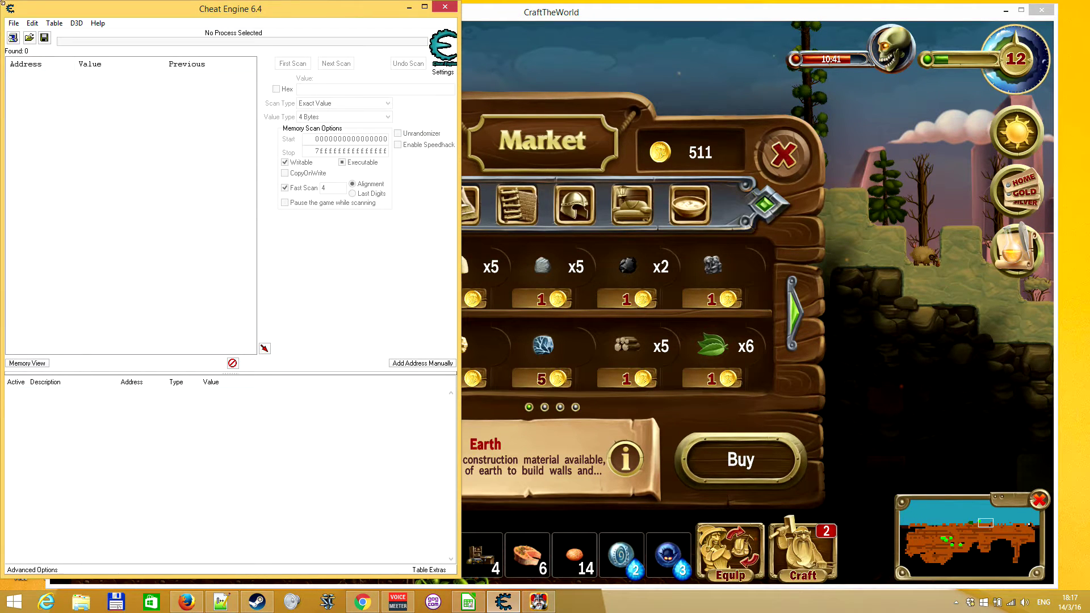
{"action": "left_click", "coordinate": [12, 38]}
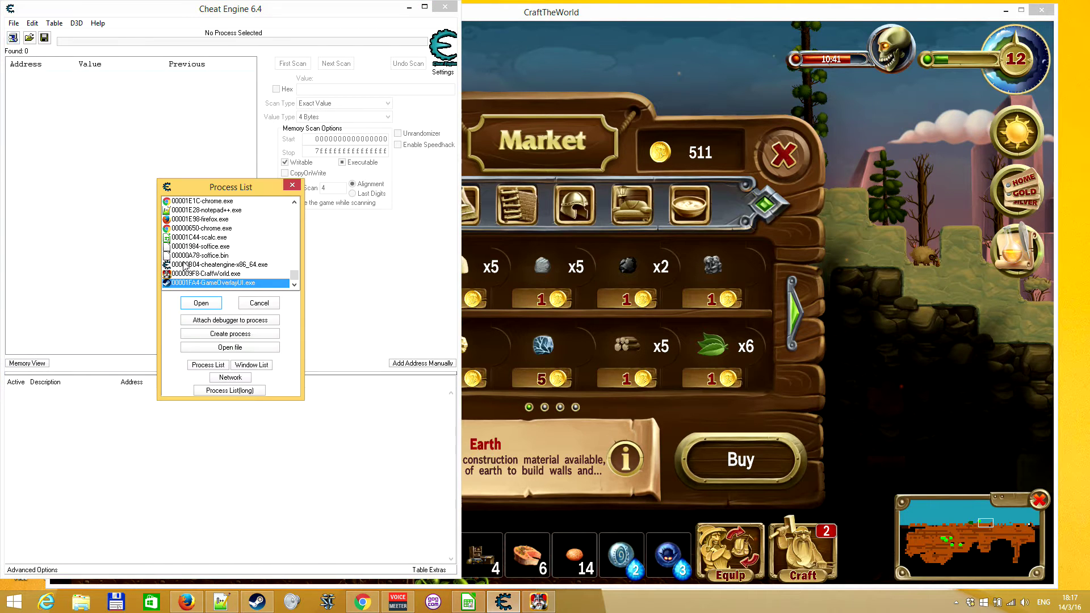
{"action": "left_click", "coordinate": [199, 273]}
{"action": "left_click", "coordinate": [198, 302]}
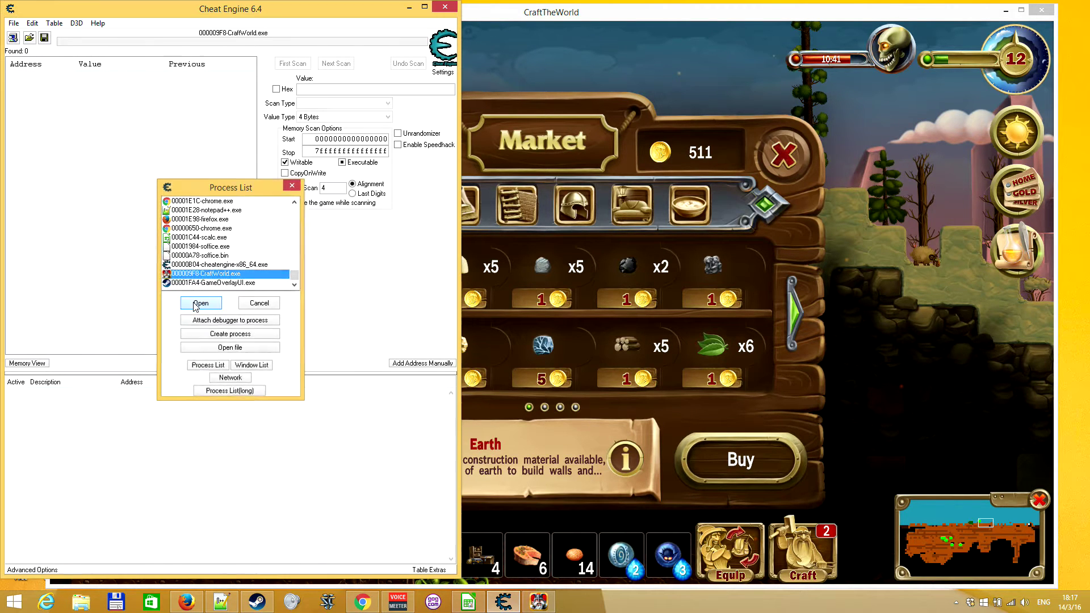
Run a first scan for an unknown initial value, keeping the value type at 4 Bytes.
{"action": "left_click", "coordinate": [311, 89]}
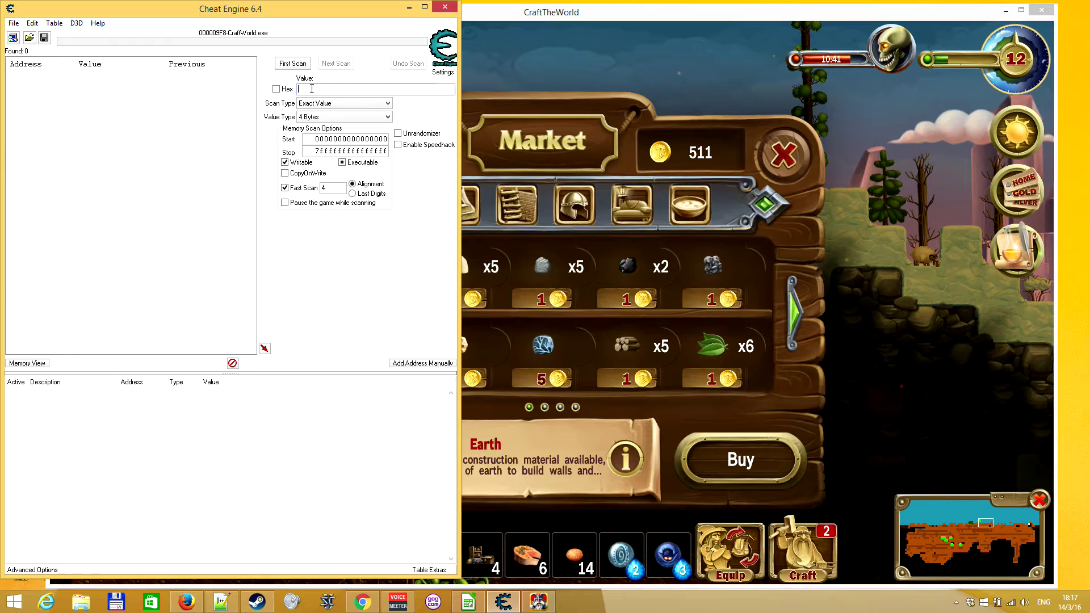
{"action": "left_click", "coordinate": [324, 118]}
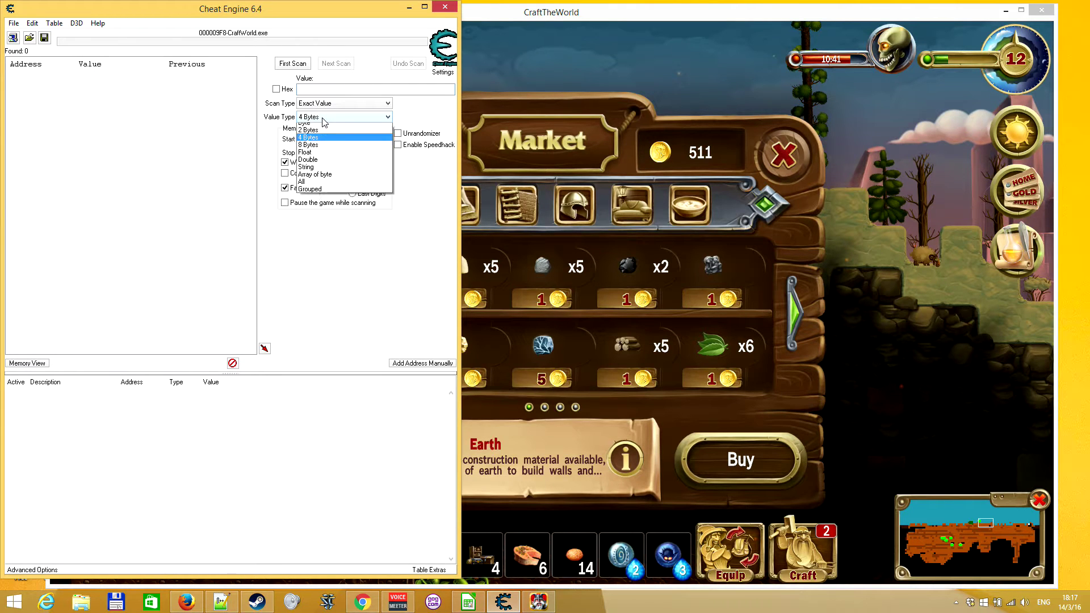
{"action": "left_click", "coordinate": [324, 118]}
{"action": "left_click", "coordinate": [341, 103]}
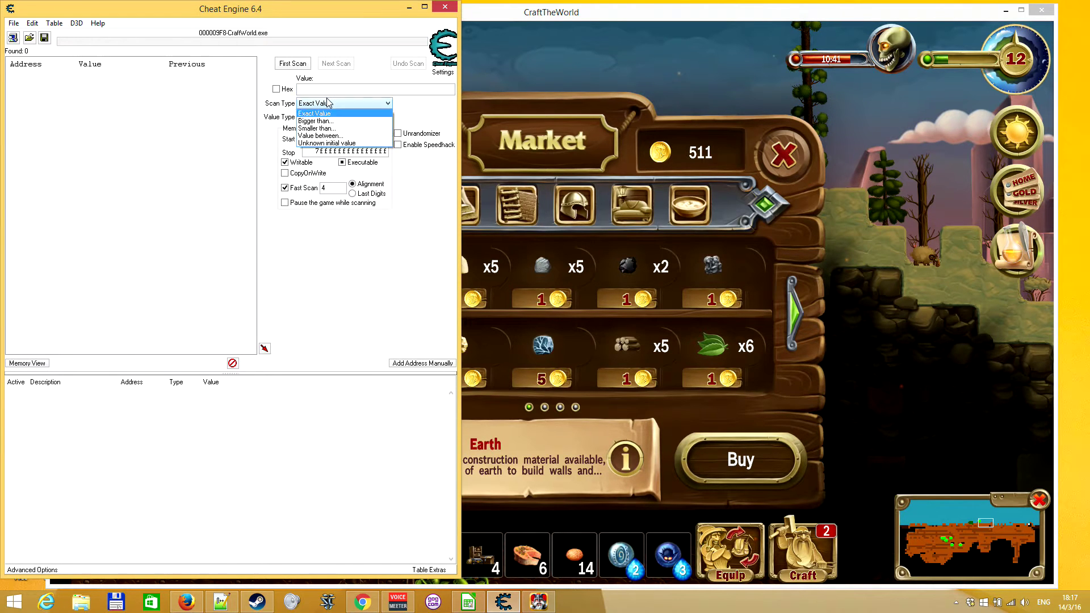
{"action": "left_click", "coordinate": [321, 142]}
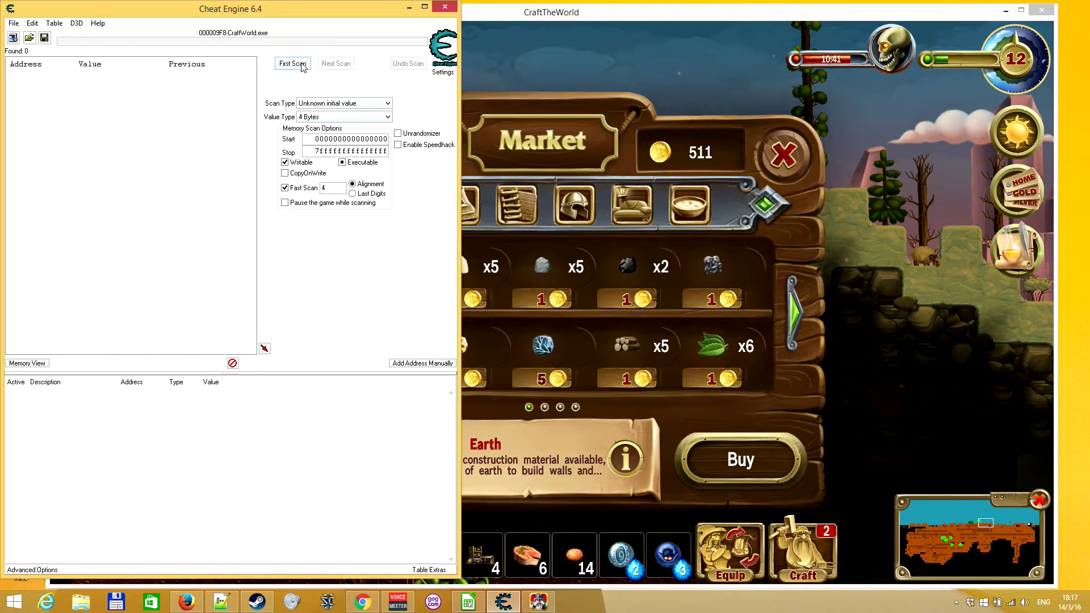
{"action": "left_click", "coordinate": [303, 65]}
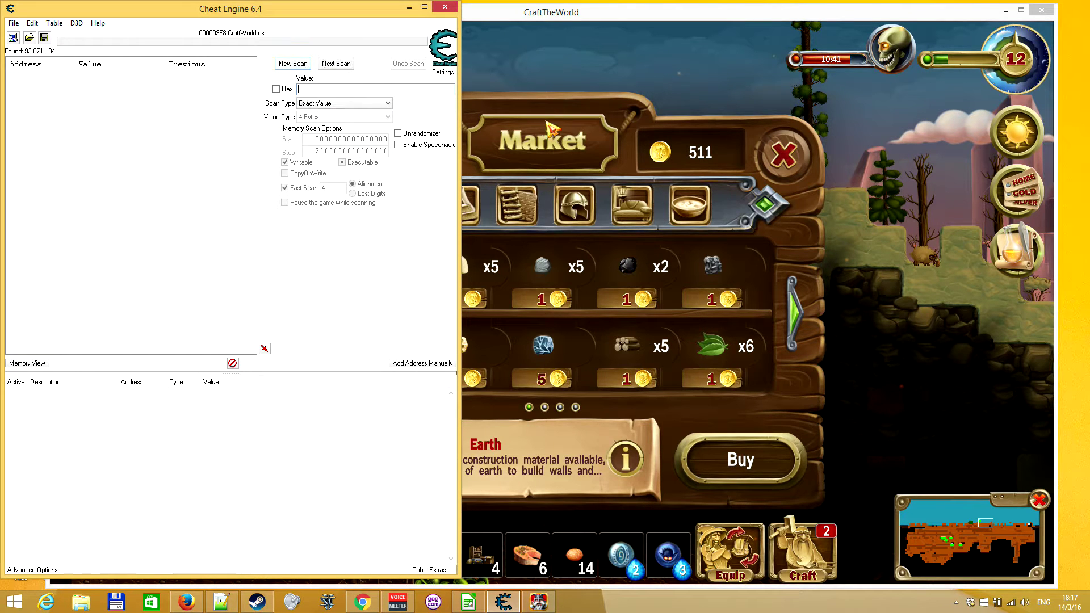
Select wood in the game's market without buying it, and run a next scan in Cheat Engine for unchanged values.
{"action": "left_click", "coordinate": [548, 131]}
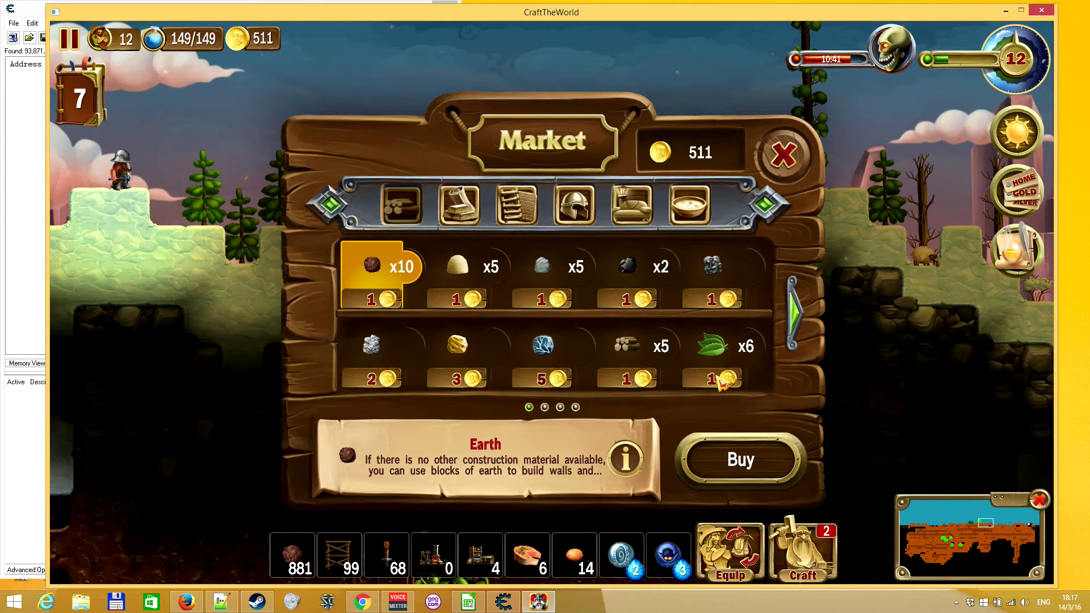
{"action": "left_click", "coordinate": [644, 353]}
{"action": "left_click", "coordinate": [43, 48]}
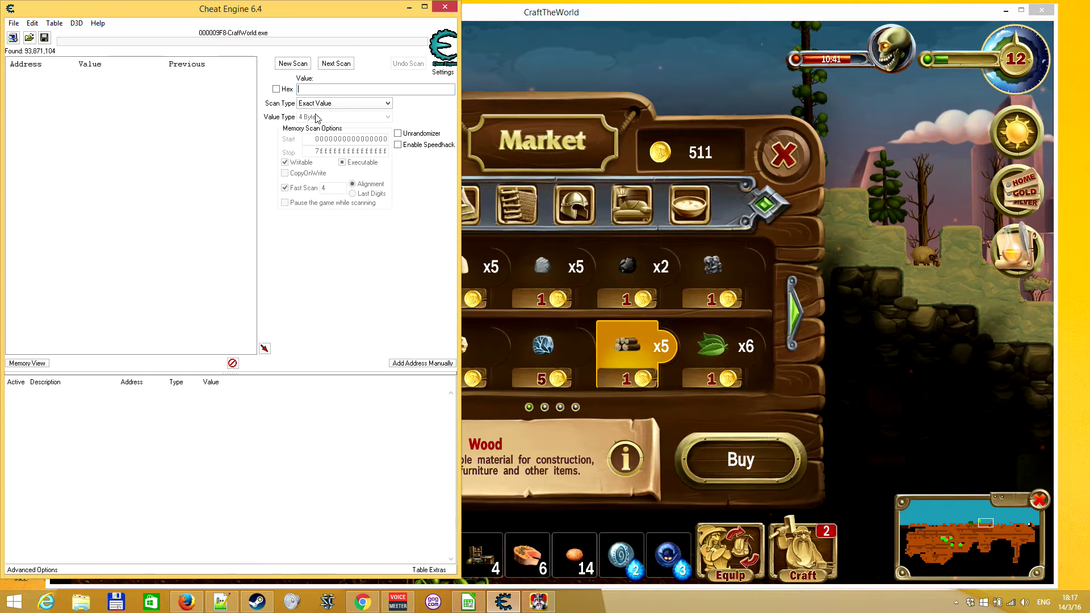
{"action": "left_click", "coordinate": [329, 103]}
{"action": "left_click", "coordinate": [322, 180]}
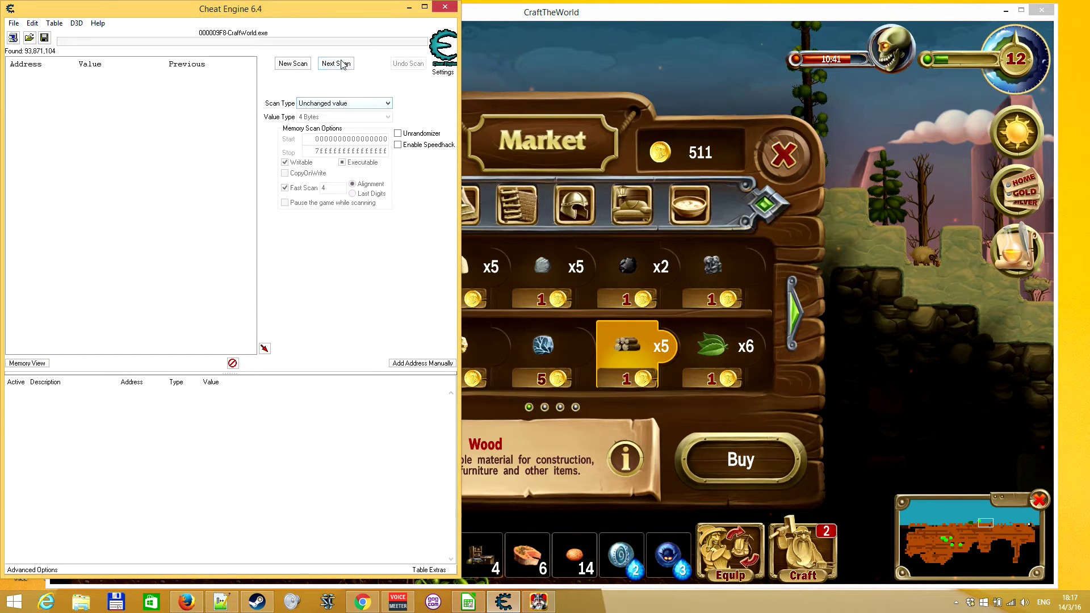
{"action": "left_click", "coordinate": [342, 64]}
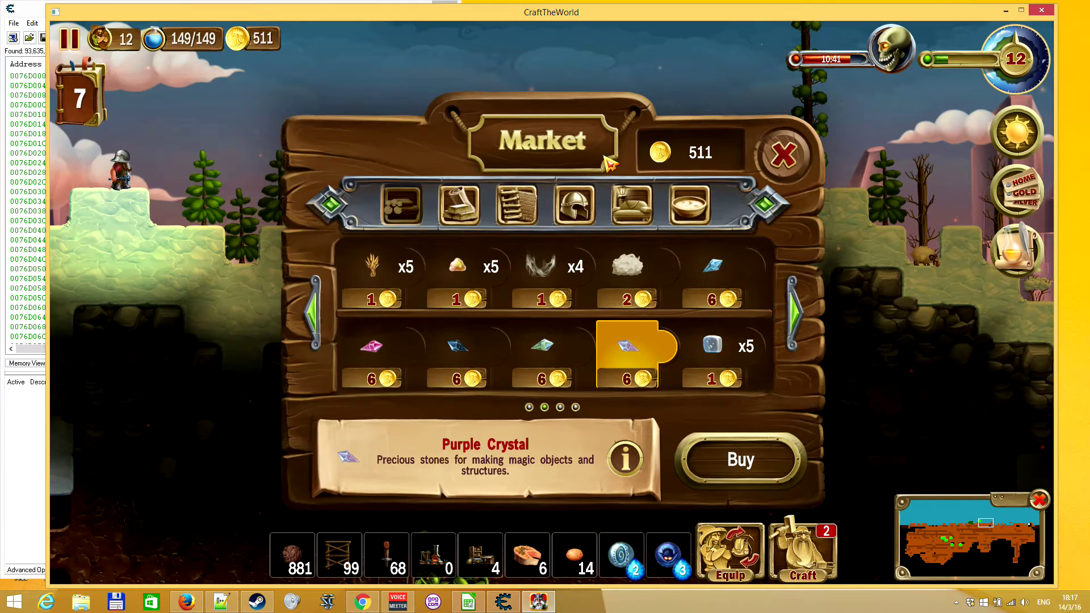
Switch back to the game and buy one x5 bundle of wheat in the market.
{"action": "left_click", "coordinate": [608, 163]}
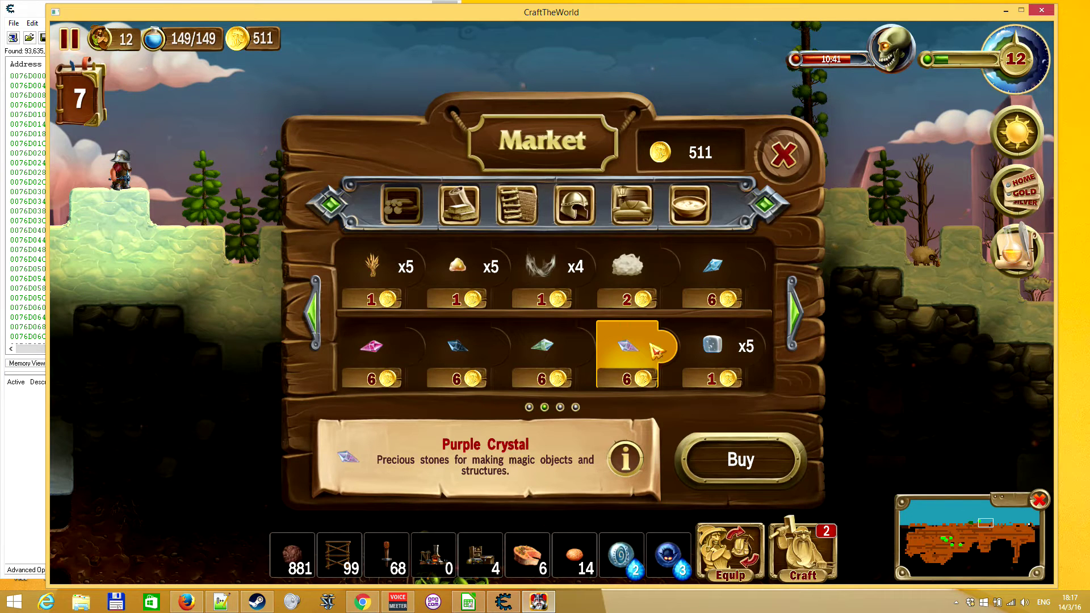
{"action": "left_click", "coordinate": [373, 274]}
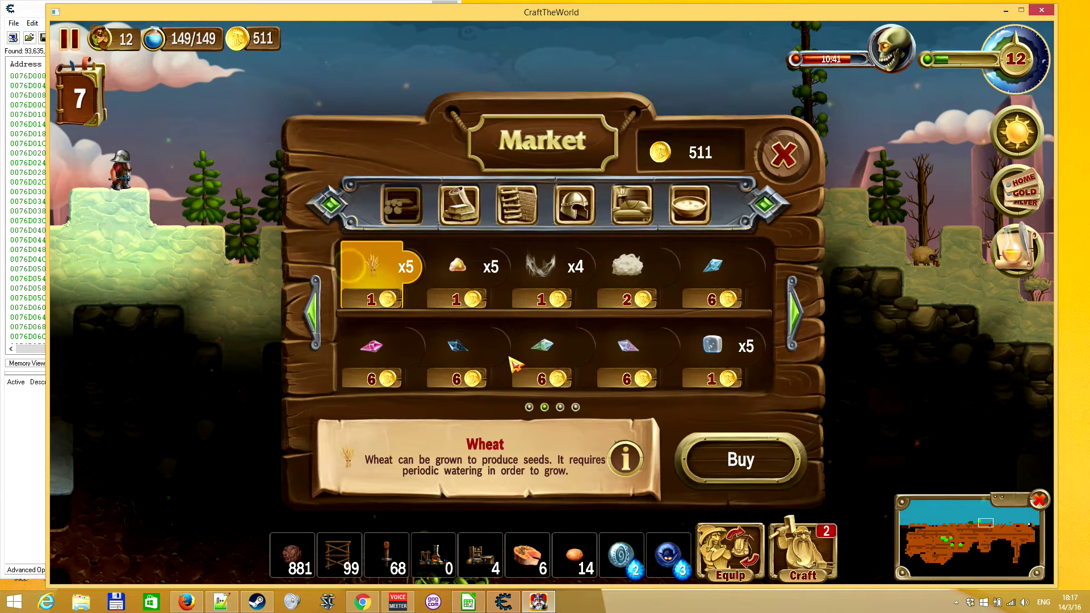
{"action": "left_click", "coordinate": [709, 459]}
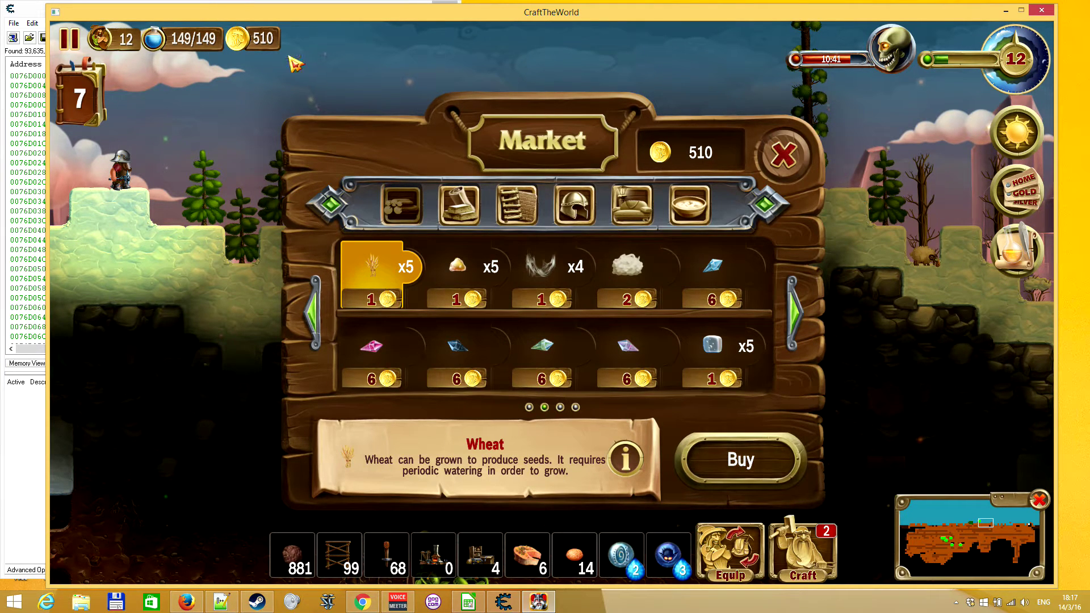
Return to Cheat Engine and run a next scan for values decreased by 1.
{"action": "left_click", "coordinate": [30, 10]}
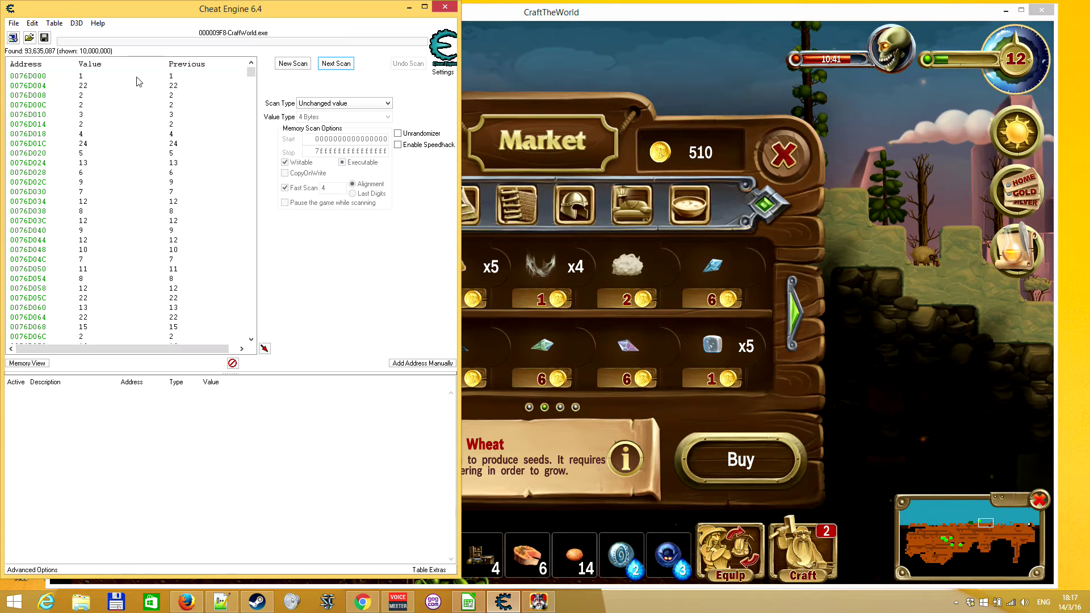
{"action": "left_click", "coordinate": [324, 103]}
{"action": "left_click", "coordinate": [315, 49]}
{"action": "left_click", "coordinate": [345, 103]}
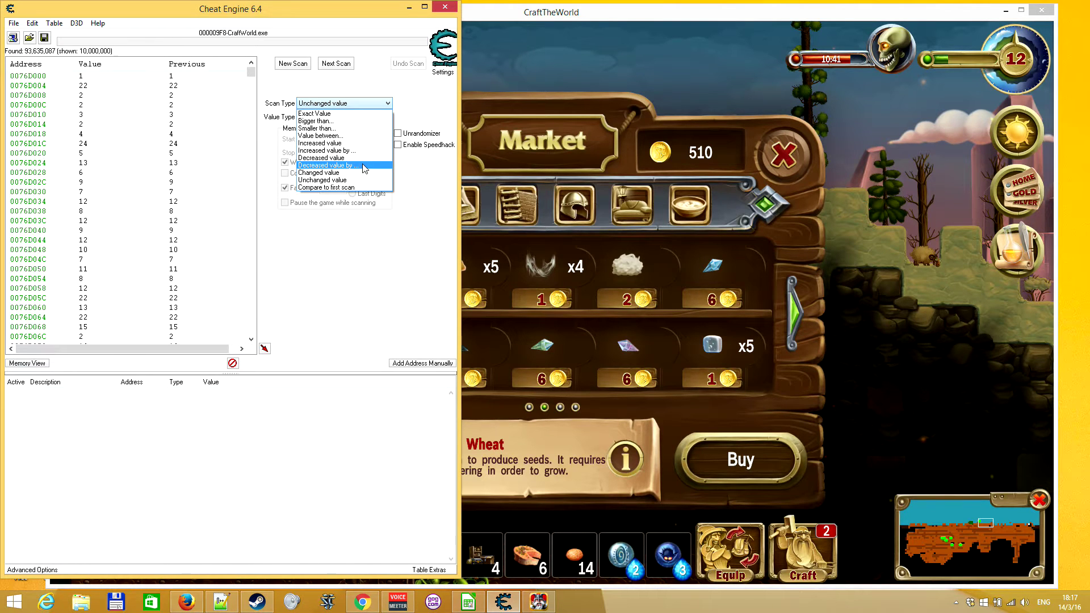
{"action": "left_click", "coordinate": [364, 166]}
{"action": "type", "text": "1"}
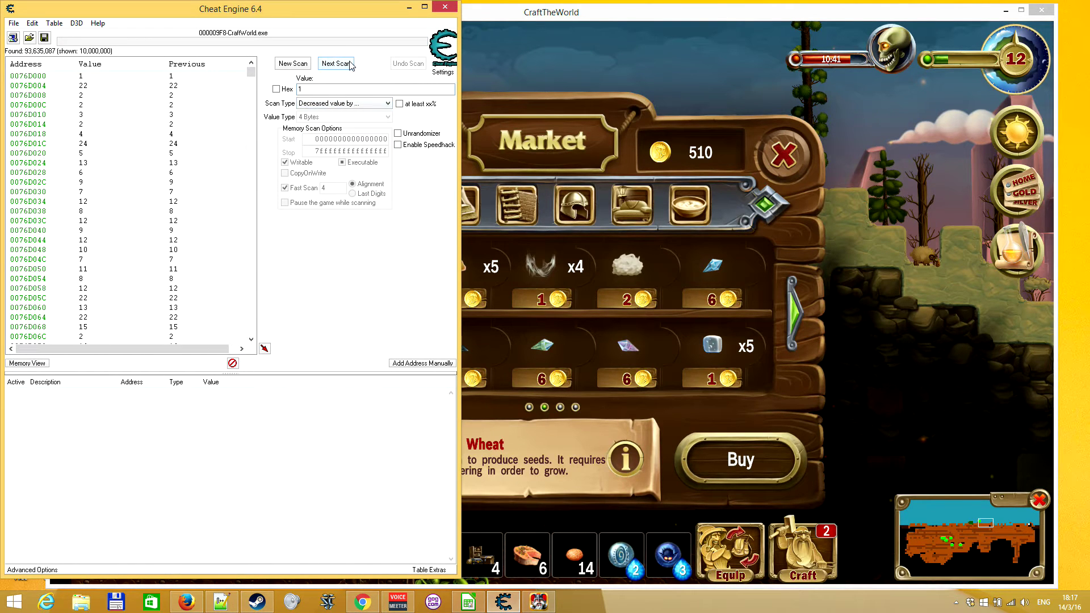
{"action": "left_click", "coordinate": [336, 64]}
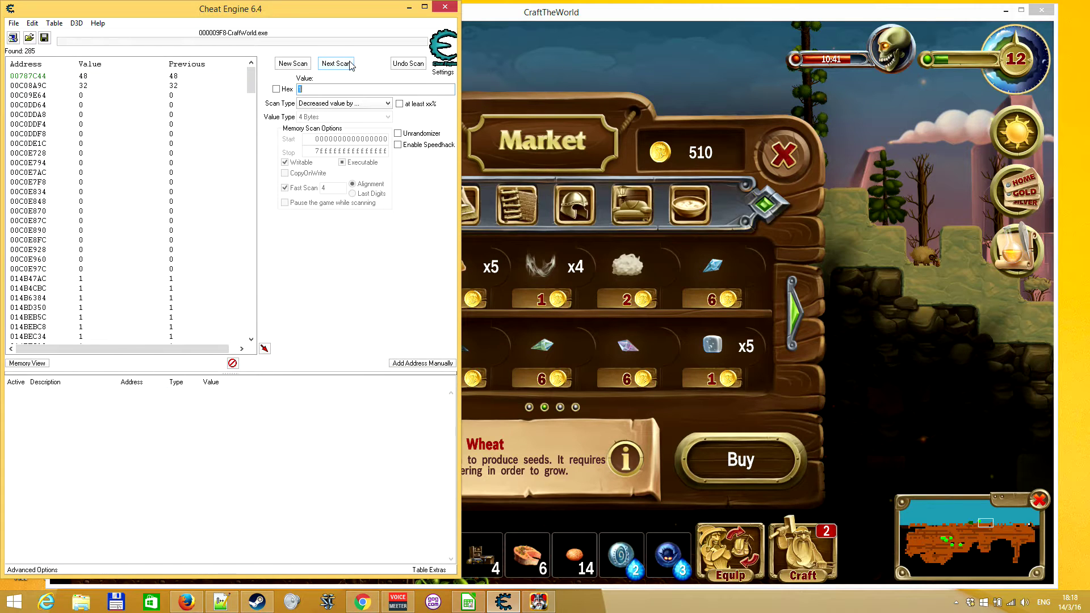
Visit the game without spending any gold, and narrow the Cheat Engine results with another scan for unchanged values.
{"action": "left_click", "coordinate": [527, 124]}
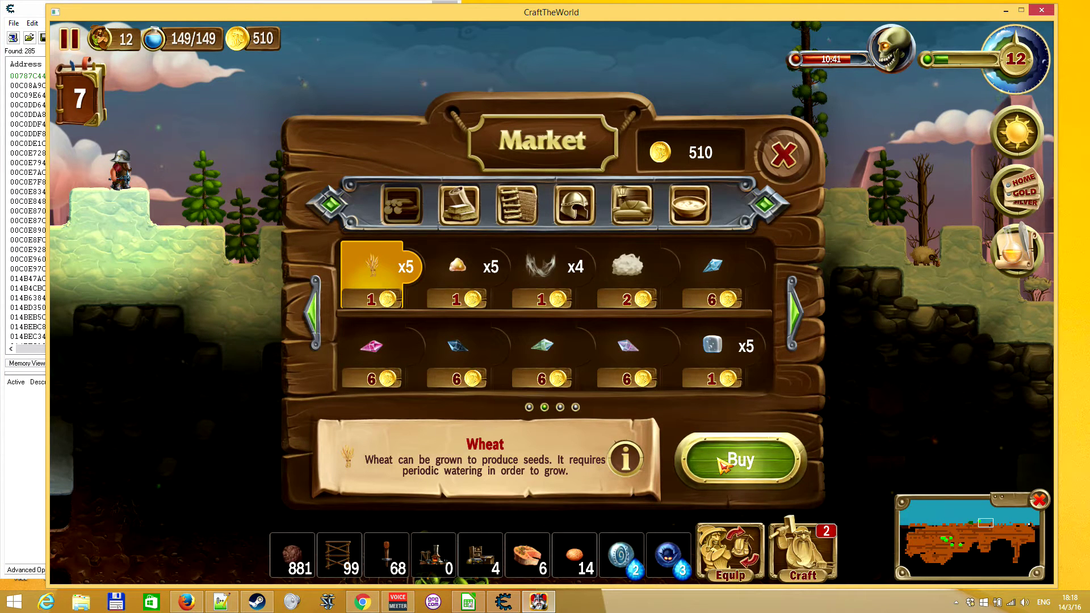
{"action": "left_click", "coordinate": [24, 7]}
{"action": "left_click", "coordinate": [323, 104]}
{"action": "left_click", "coordinate": [323, 182]}
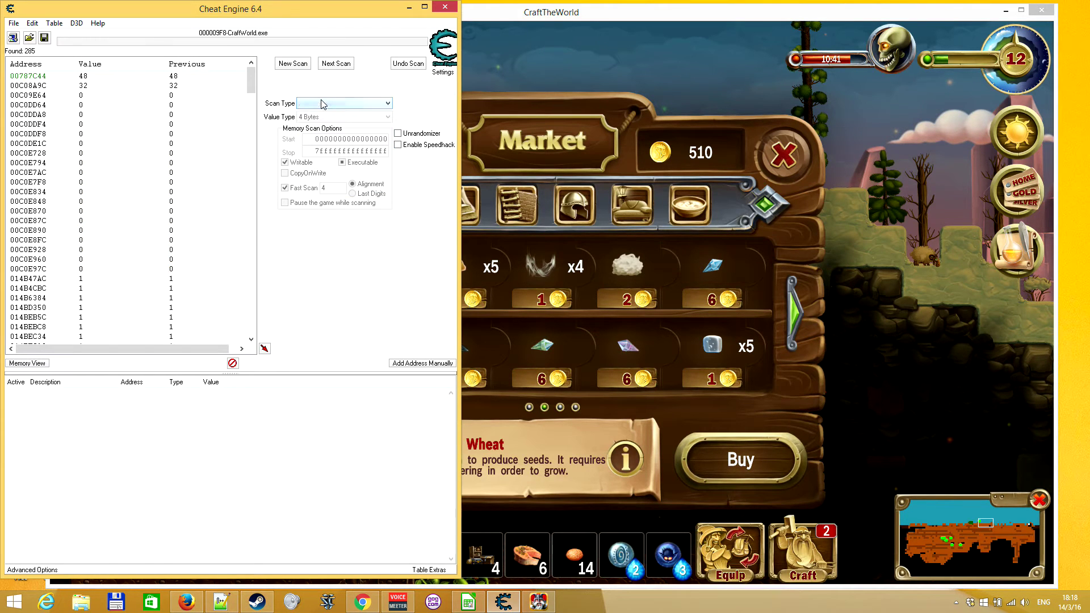
{"action": "left_click", "coordinate": [336, 64]}
Buy another x5 bundle of wheat in the game and run a next scan in Cheat Engine for decreased values.
{"action": "left_click", "coordinate": [682, 353]}
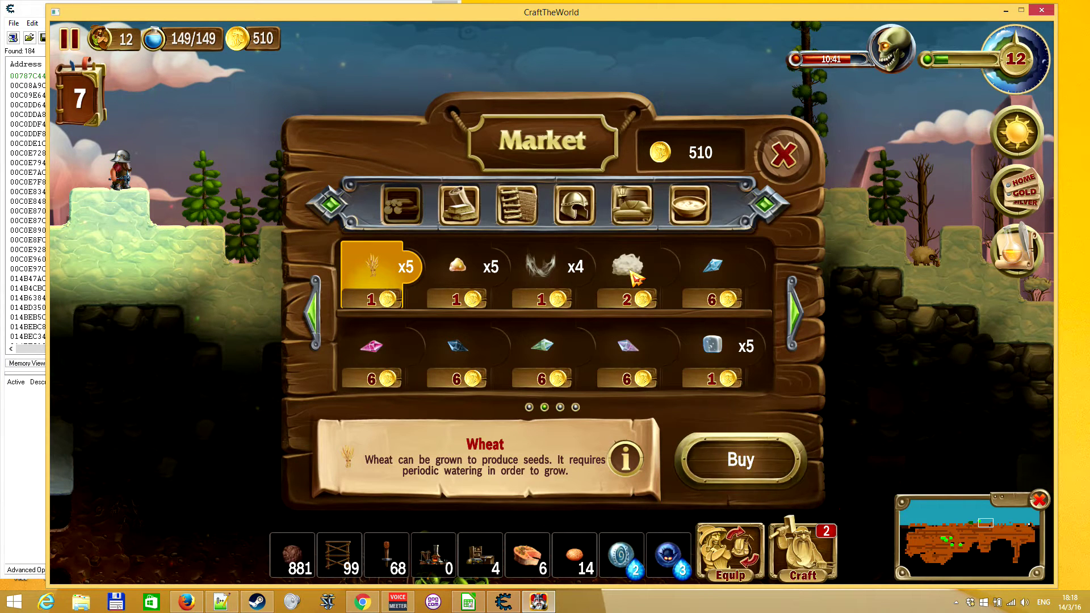
{"action": "left_click", "coordinate": [742, 468]}
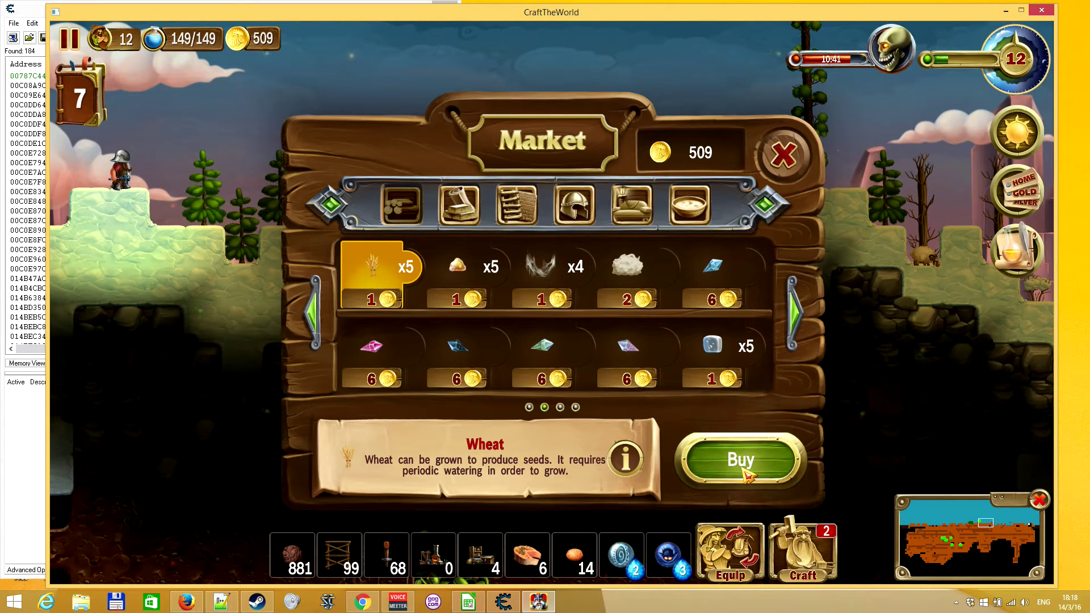
{"action": "key", "text": "F2"}
{"action": "left_click", "coordinate": [27, 14]}
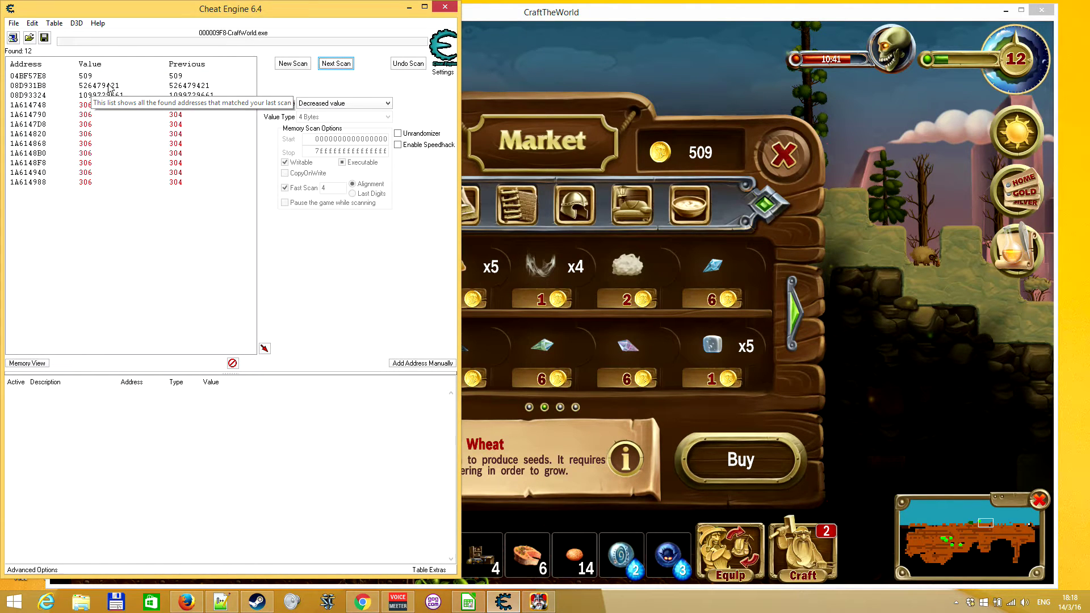
Add addresses 08D931B8 and 08D93324 to the address list and copy the value of 08D931B8 into cell A1 of the LibreOffice Calc sheet.
{"action": "double_click", "coordinate": [109, 85]}
{"action": "double_click", "coordinate": [107, 95]}
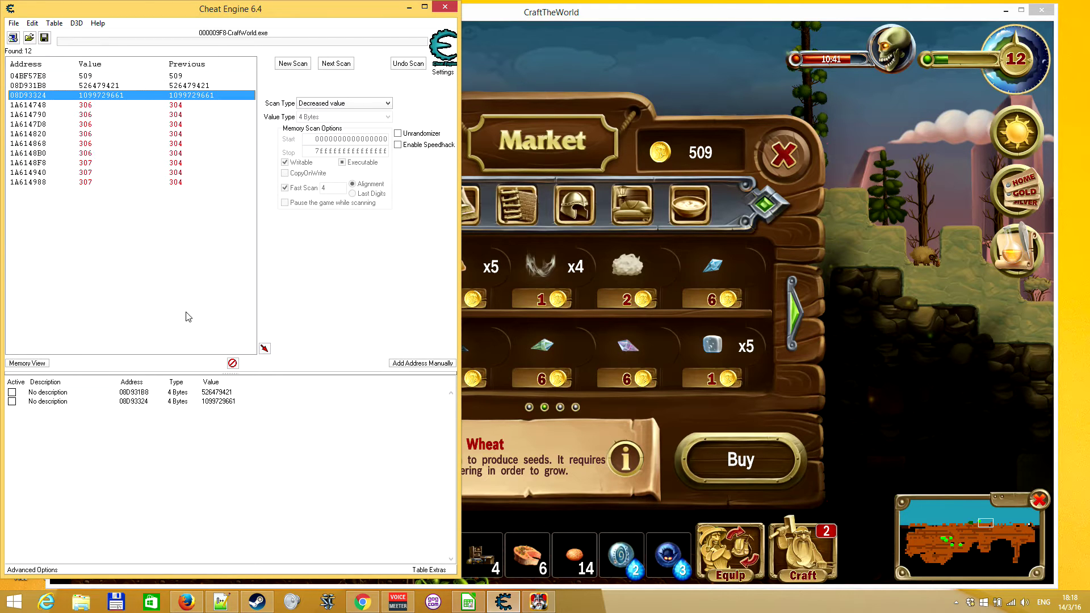
{"action": "double_click", "coordinate": [226, 393]}
{"action": "key", "text": "ctrl+c"}
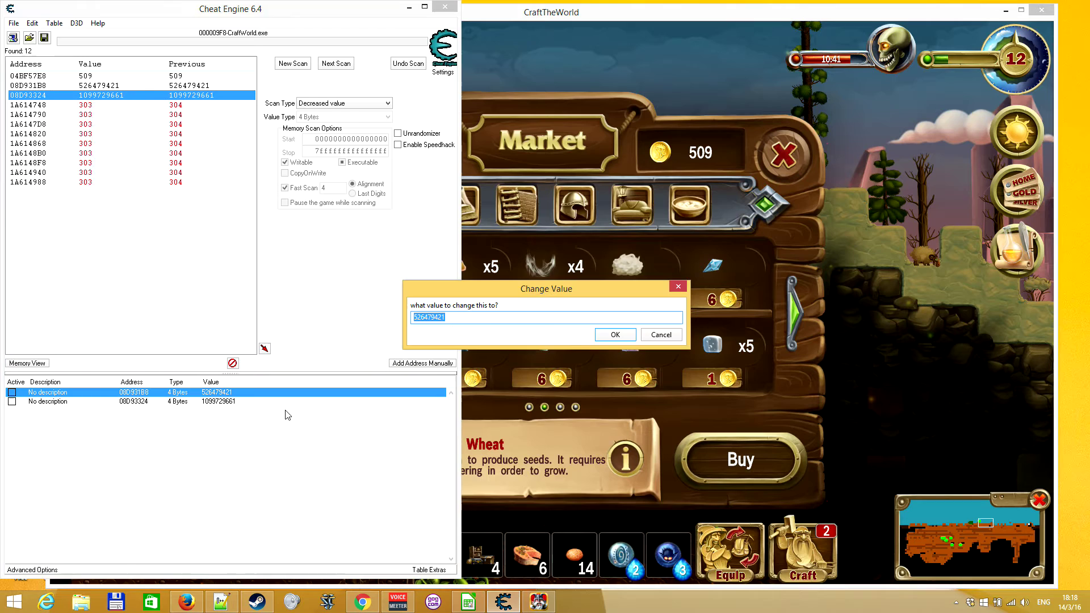
{"action": "key", "text": "Escape"}
{"action": "left_click", "coordinate": [468, 601]}
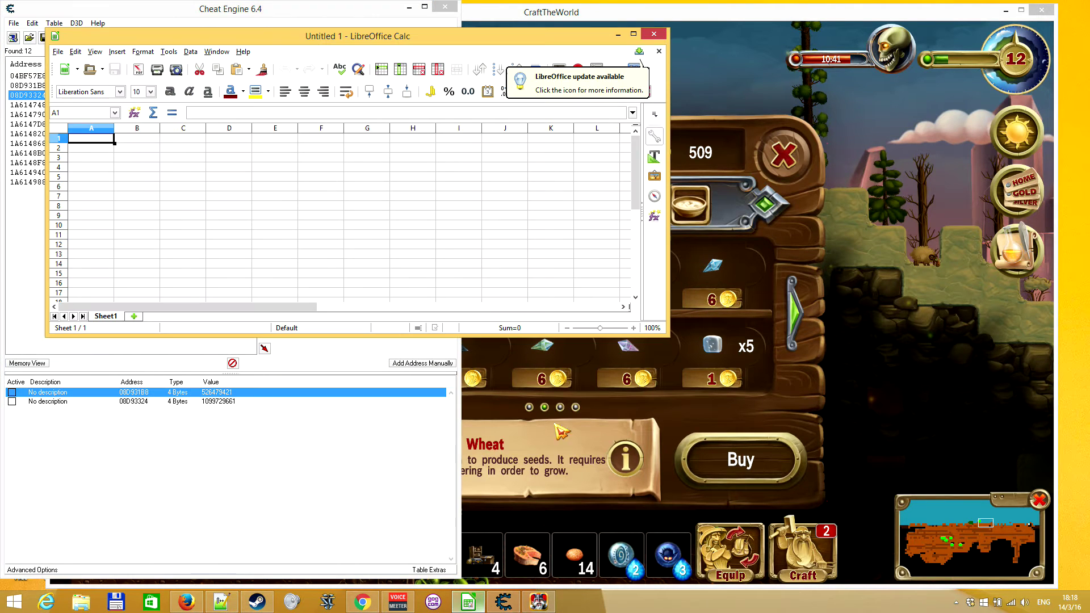
{"action": "key", "text": "ctrl+v"}
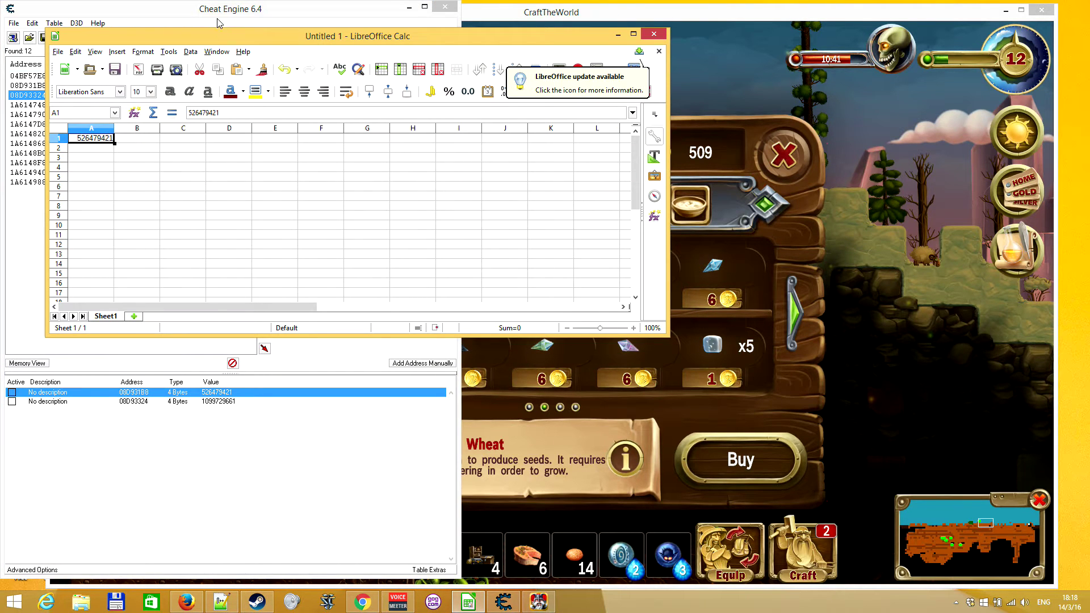
Copy the value of address 08D93324 from Cheat Engine into cell A2 of the Calc sheet, and enter the formula =A1+$C1 in D1.
{"action": "key", "text": "alt+Tab"}
{"action": "double_click", "coordinate": [219, 401]}
{"action": "key", "text": "ctrl+c"}
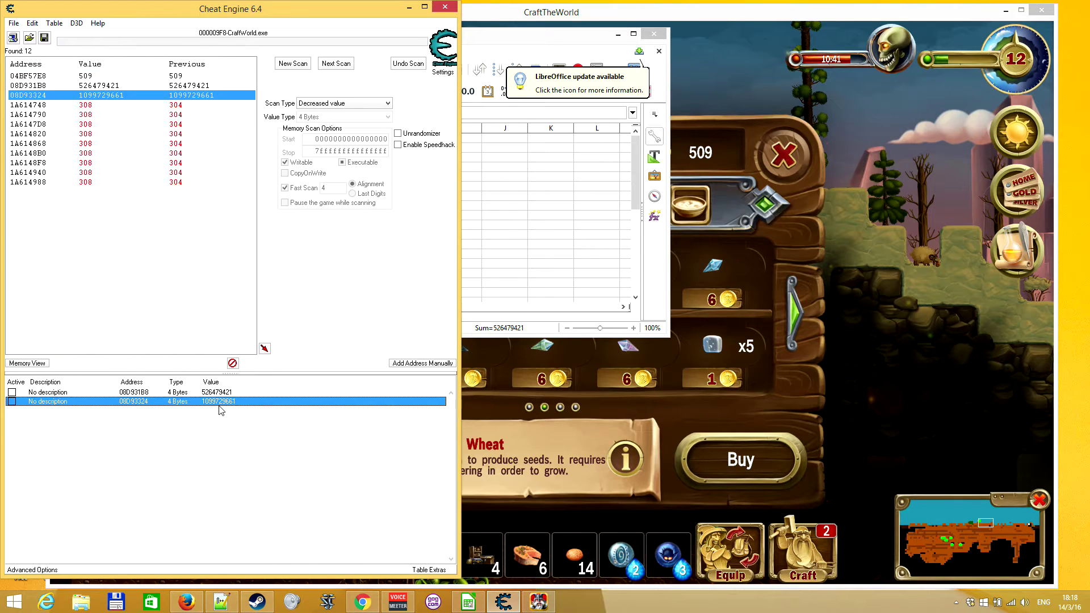
{"action": "key", "text": "alt+Tab"}
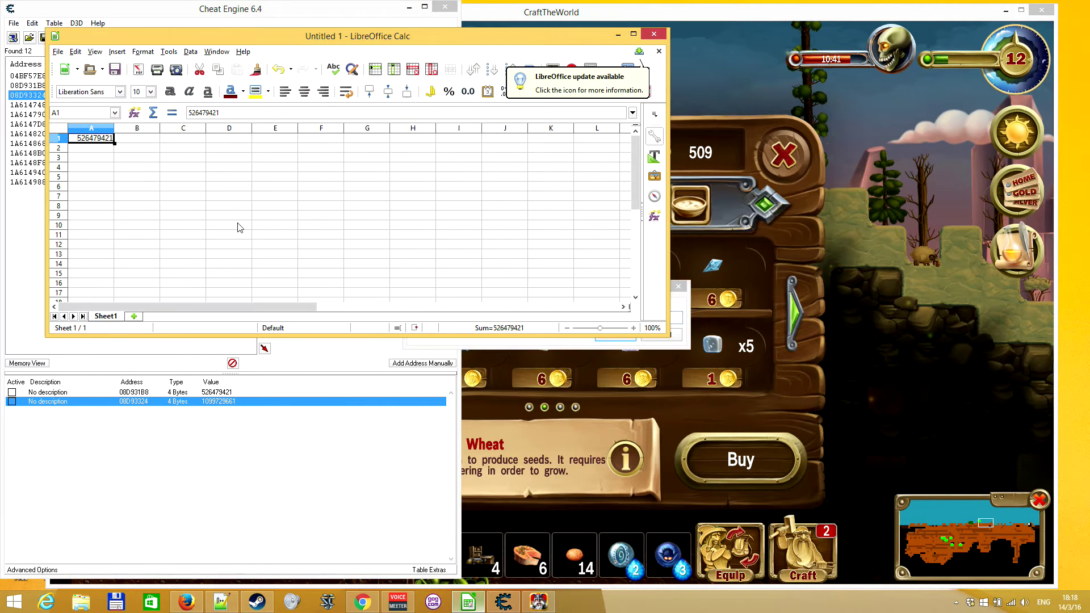
{"action": "key", "text": "Down"}
{"action": "key", "text": "ctrl+v"}
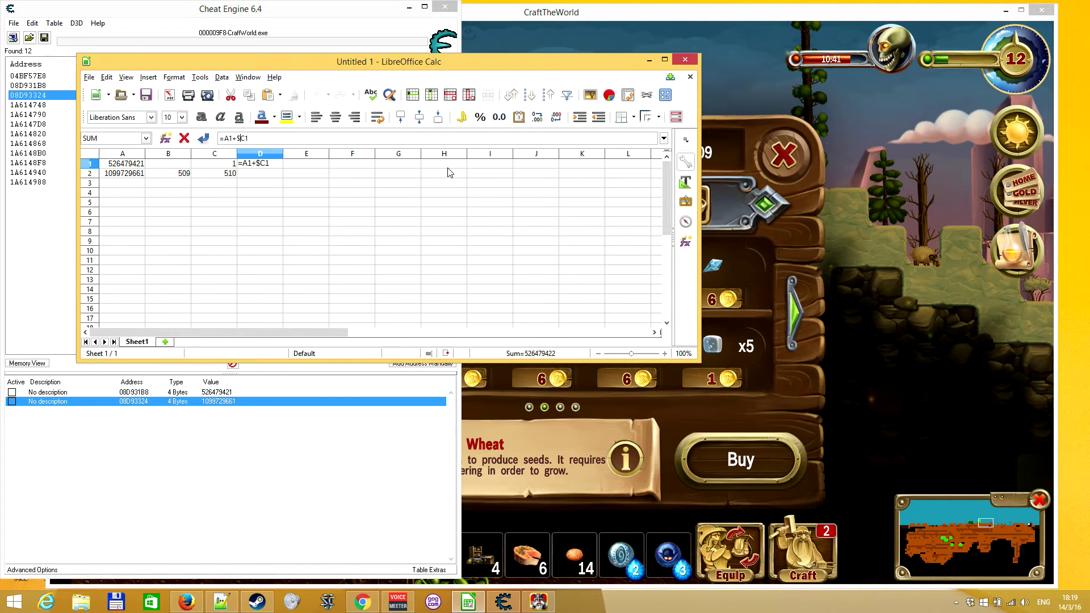
{"action": "key", "text": "Return"}
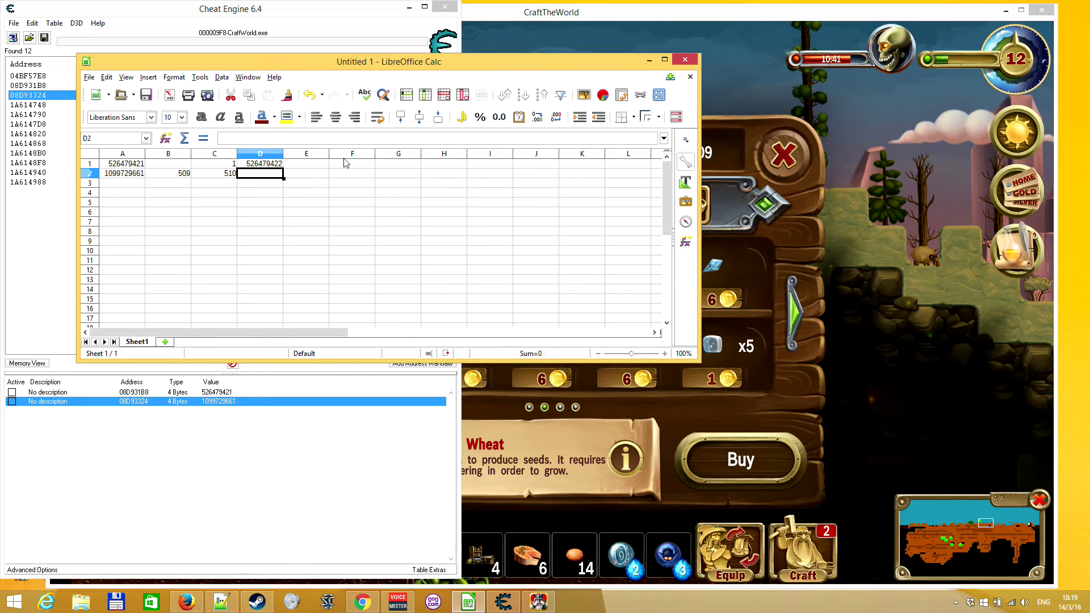
{"action": "left_click", "coordinate": [279, 165]}
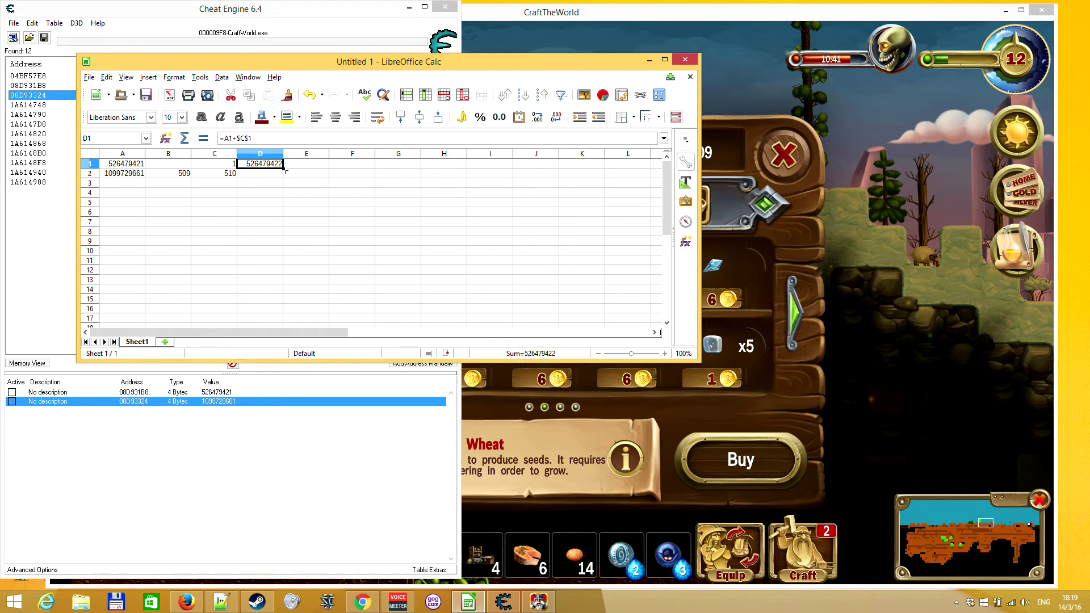
{"action": "left_click_drag", "start_coordinate": [284, 177], "coordinate": [263, 183]}
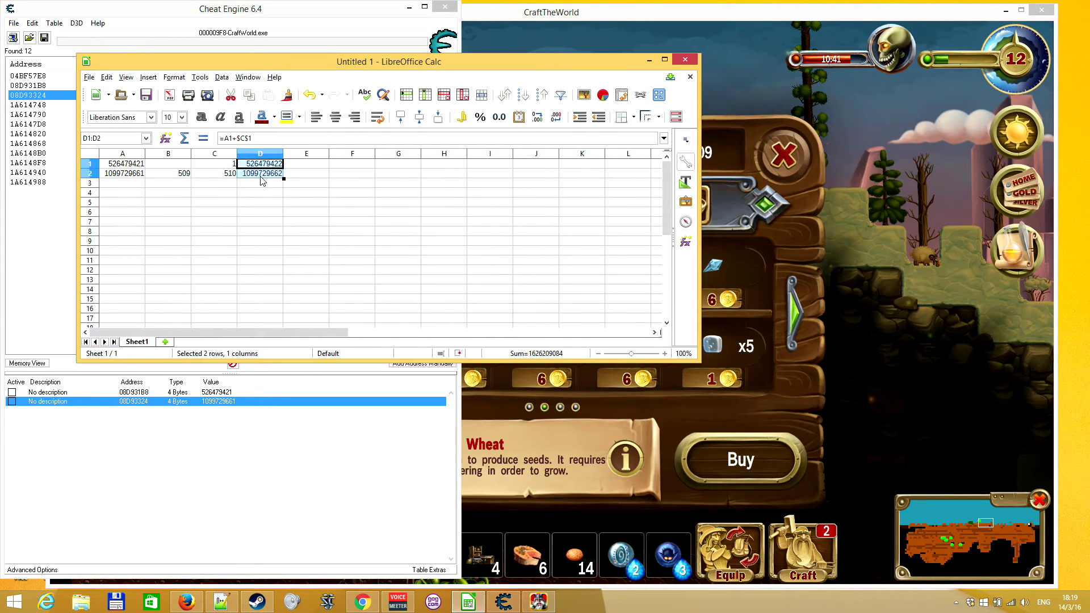
{"action": "left_click", "coordinate": [260, 175]}
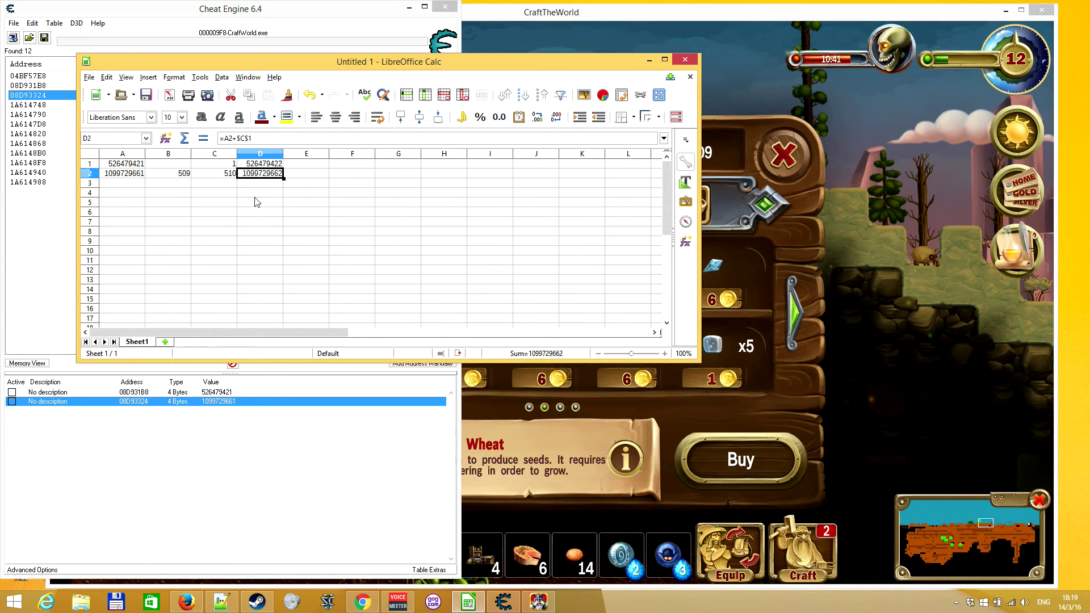
{"action": "double_click", "coordinate": [243, 397]}
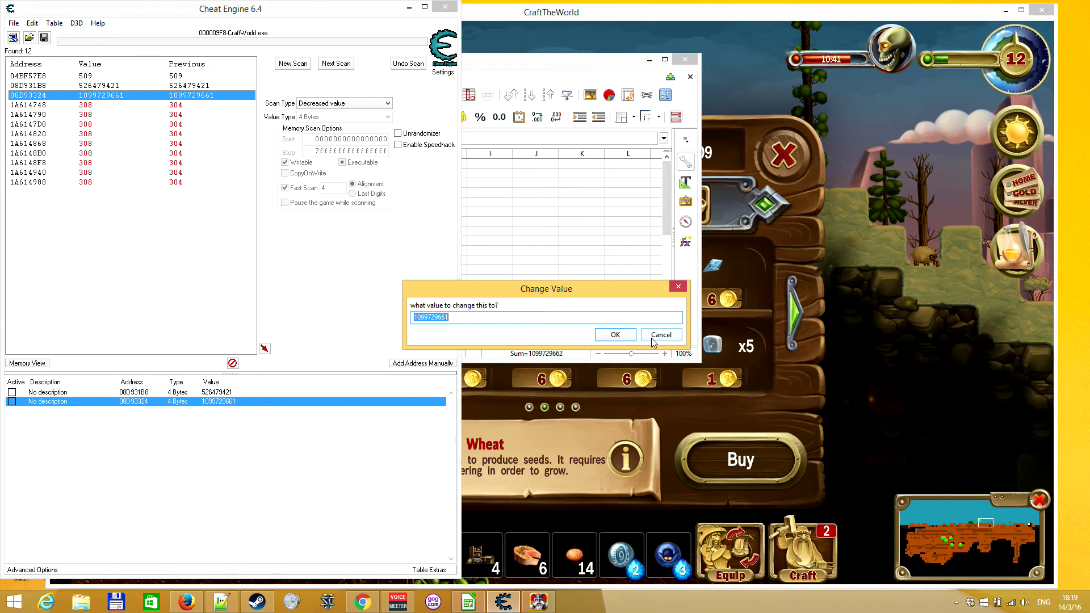
{"action": "key", "text": "ctrl+v"}
{"action": "left_click", "coordinate": [616, 335]}
Copy the D1 result from the Calc sheet and set address 08D931B8 in Cheat Engine to 526479422.
{"action": "left_click", "coordinate": [548, 84]}
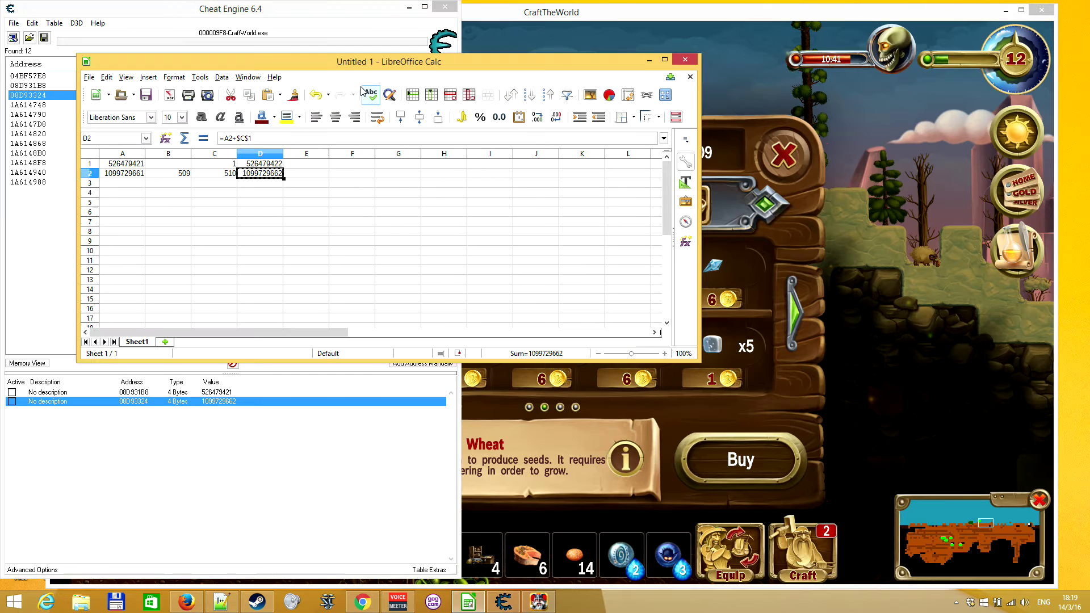
{"action": "left_click", "coordinate": [262, 165]}
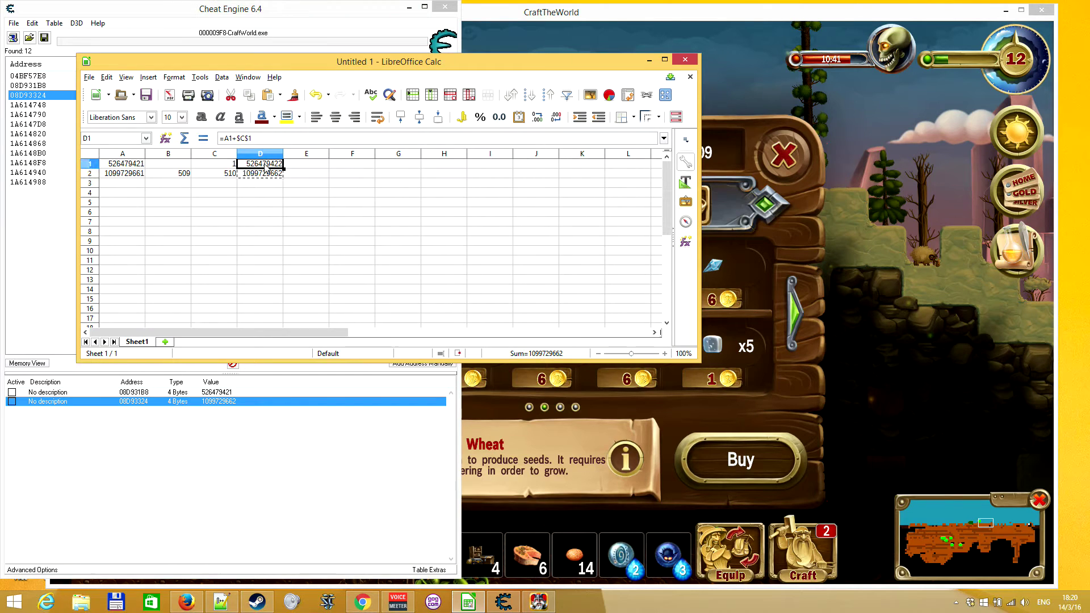
{"action": "left_click", "coordinate": [230, 391]}
{"action": "double_click", "coordinate": [232, 391]}
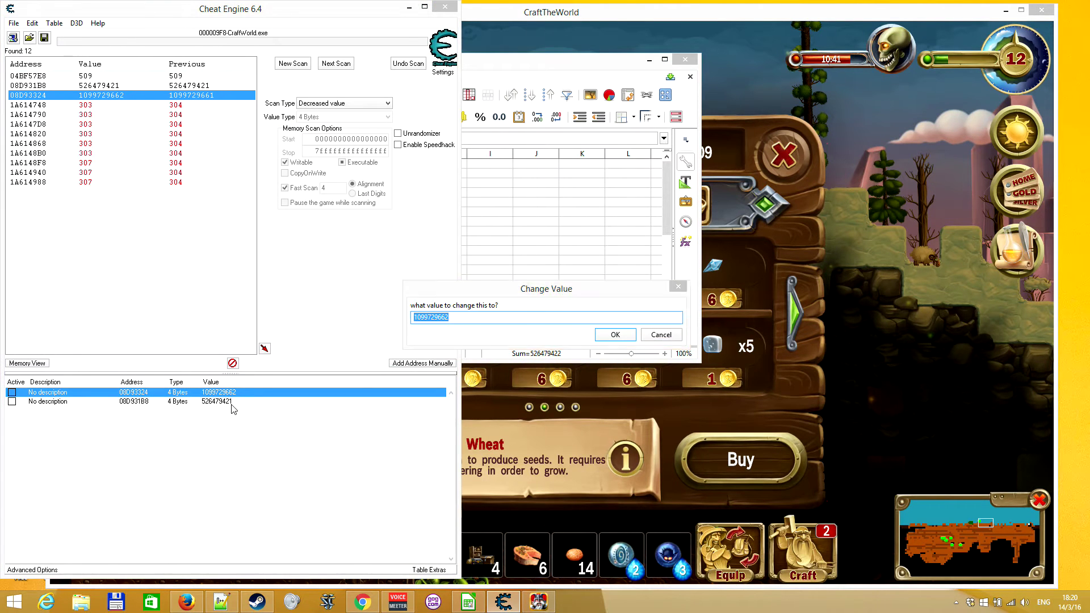
{"action": "key", "text": "Return"}
{"action": "double_click", "coordinate": [261, 401]}
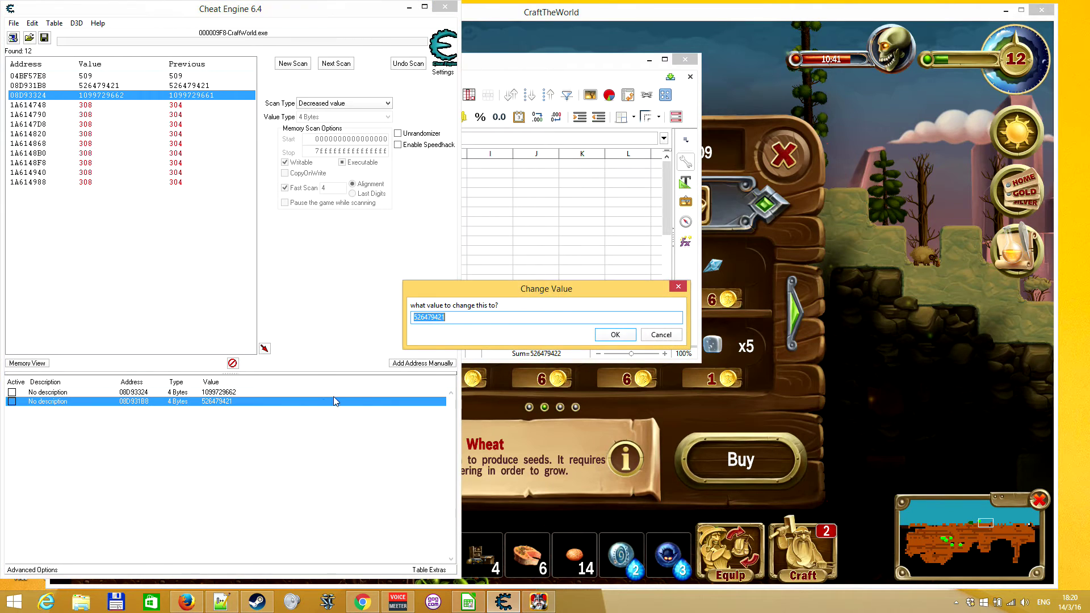
{"action": "type", "text": "526479422"}
{"action": "key", "text": "Return"}
{"action": "left_click", "coordinate": [227, 383]}
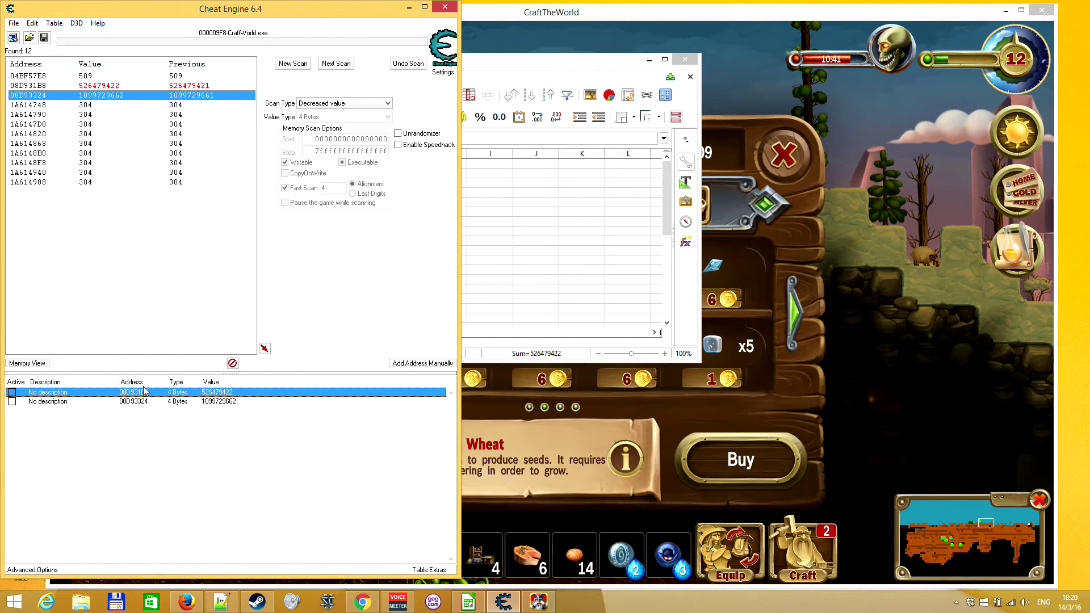
Switch to the game, then close and reopen the Market to check the gold amount.
{"action": "left_click", "coordinate": [749, 124]}
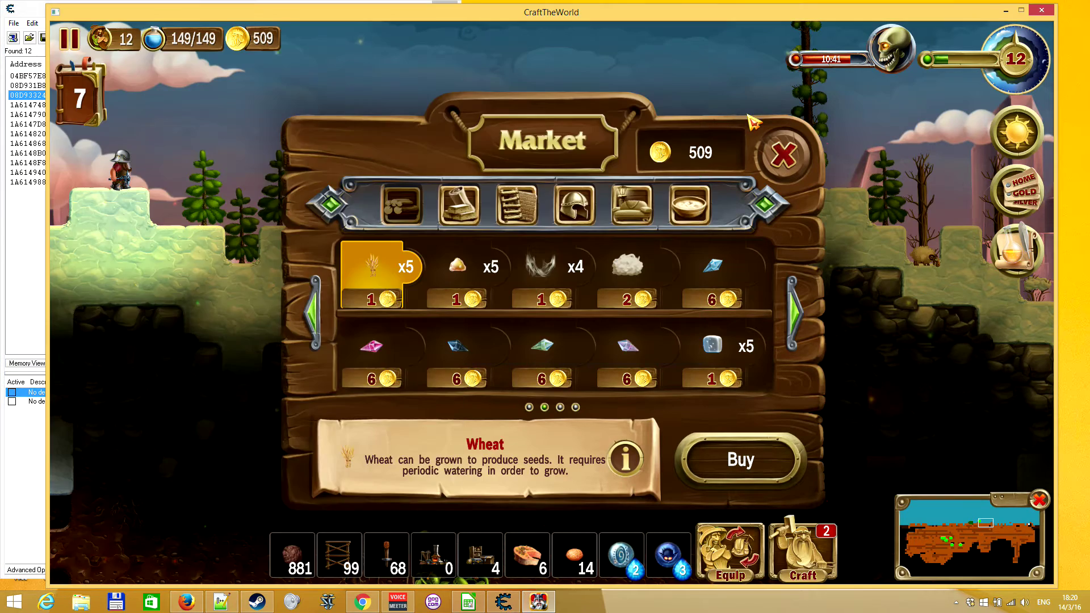
{"action": "left_click", "coordinate": [783, 152]}
{"action": "left_click", "coordinate": [657, 195]}
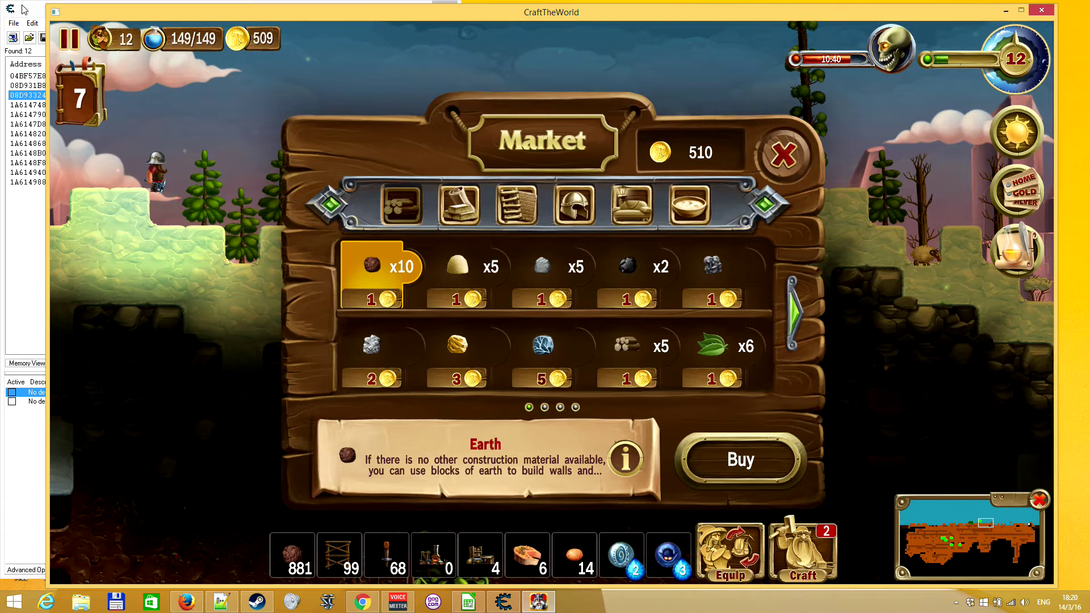
Switch to the Calc sheet and change cell C1 to 12.
{"action": "left_click", "coordinate": [469, 601]}
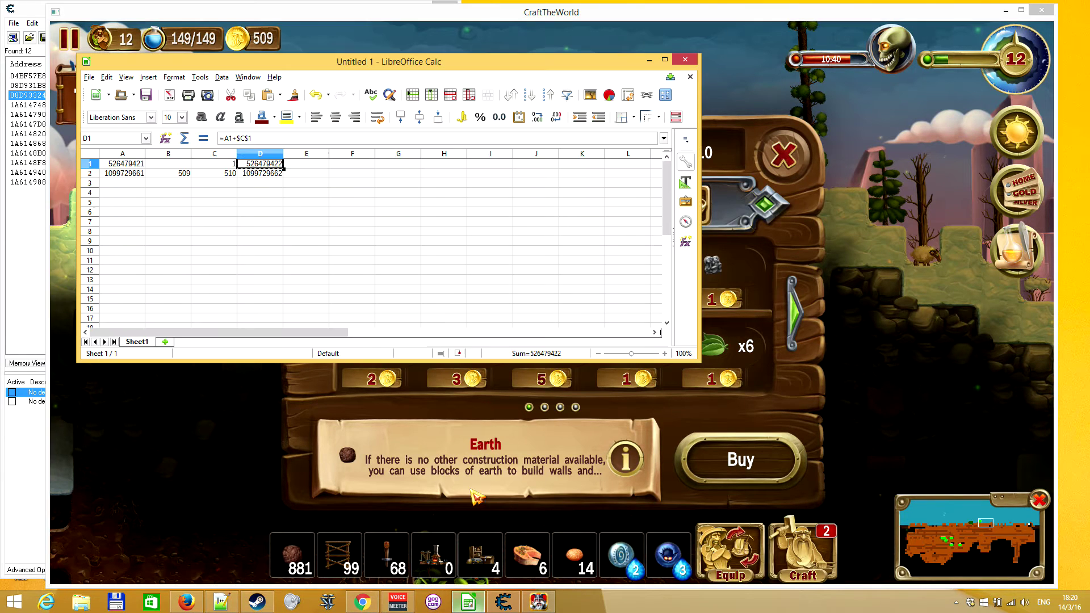
{"action": "left_click", "coordinate": [227, 164]}
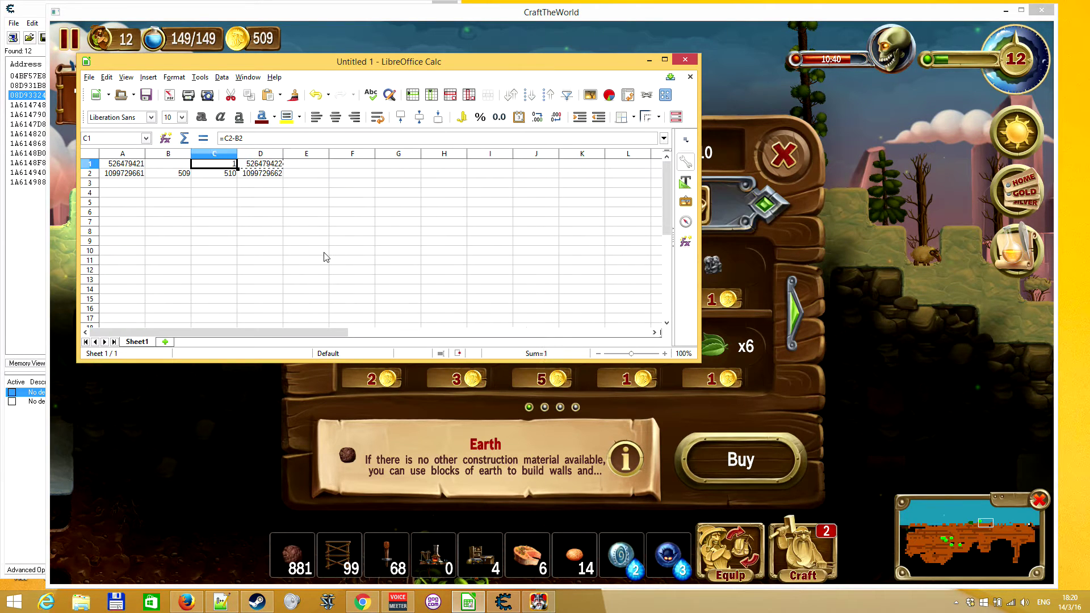
{"action": "key", "text": "F2"}
{"action": "type", "text": "2"}
{"action": "key", "text": "Return"}
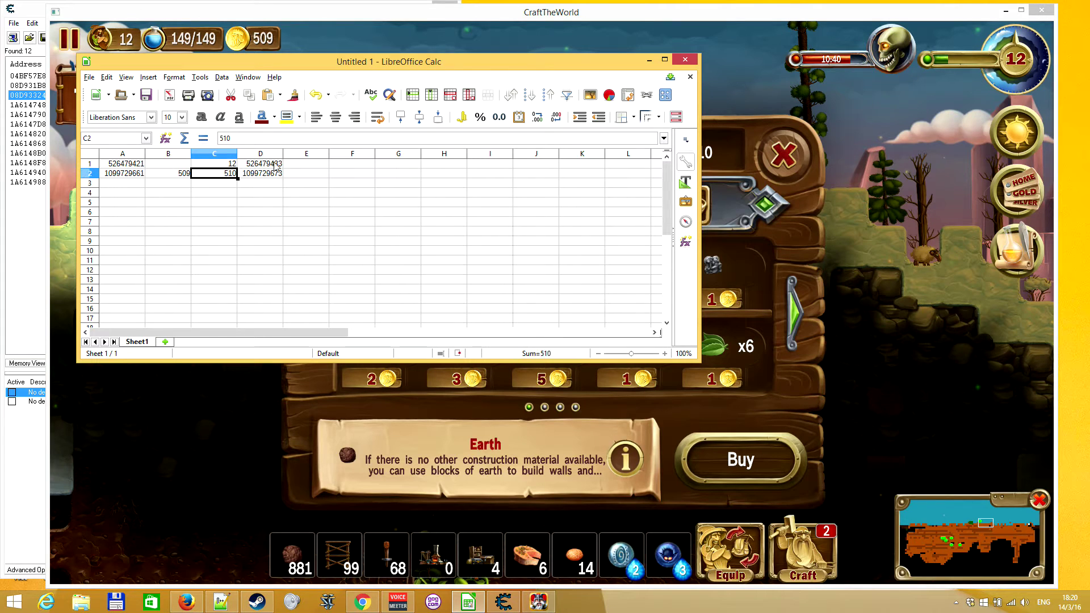
Copy the D1 result and set address 08D931B8 in Cheat Engine to 526479433.
{"action": "key", "text": "Up"}
{"action": "key", "text": "Right"}
{"action": "left_click", "coordinate": [39, 415]}
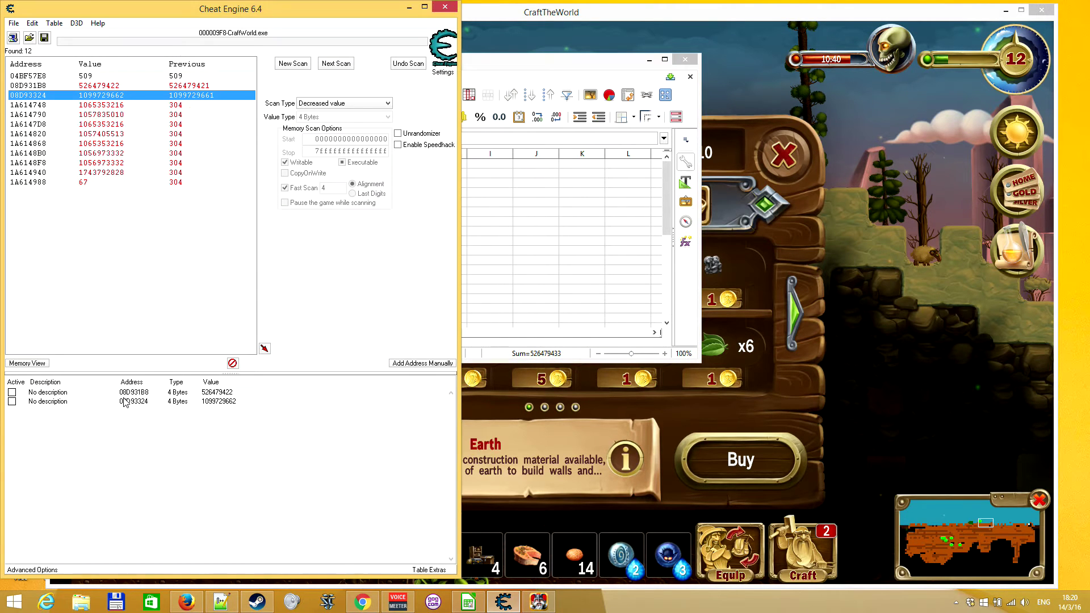
{"action": "left_click", "coordinate": [211, 393]}
{"action": "double_click", "coordinate": [211, 393]}
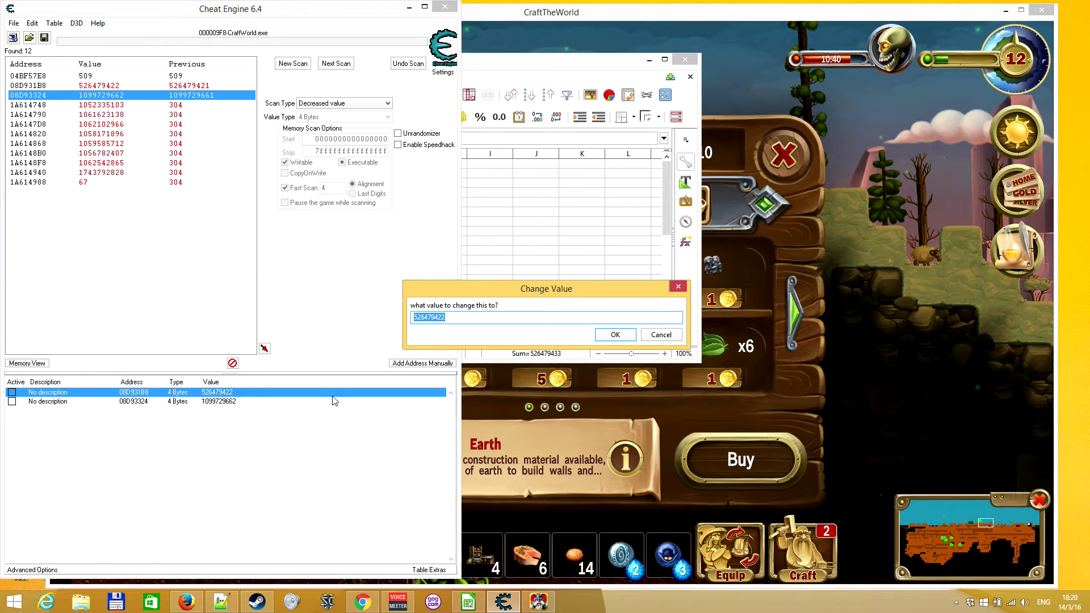
{"action": "type", "text": "526479433"}
{"action": "key", "text": "Return"}
{"action": "left_click", "coordinate": [509, 213]}
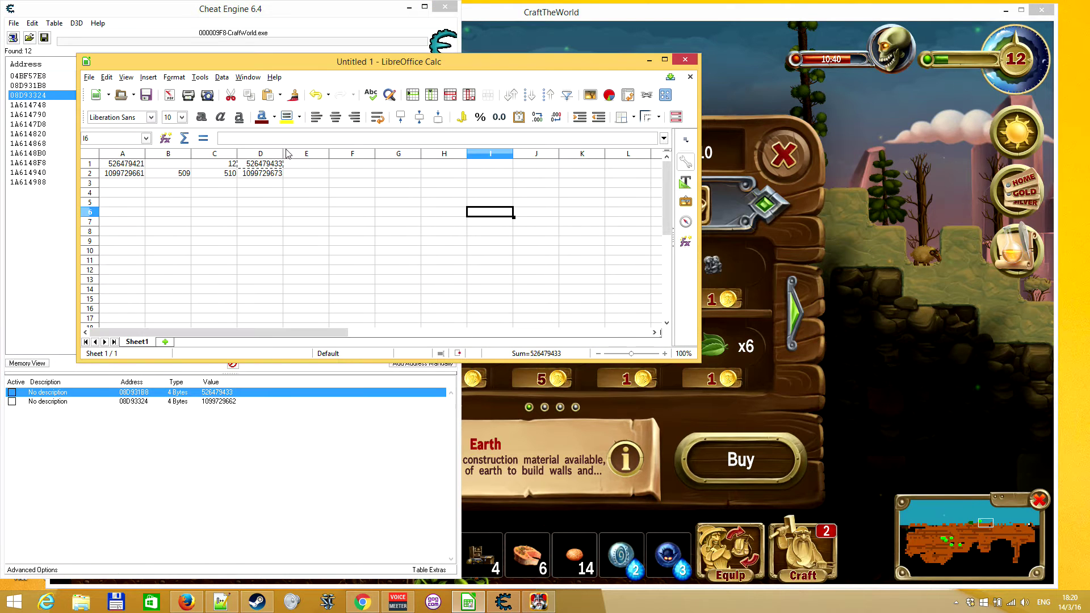
{"action": "left_click", "coordinate": [260, 173]}
{"action": "key", "text": "ctrl+c"}
{"action": "left_click", "coordinate": [174, 467]}
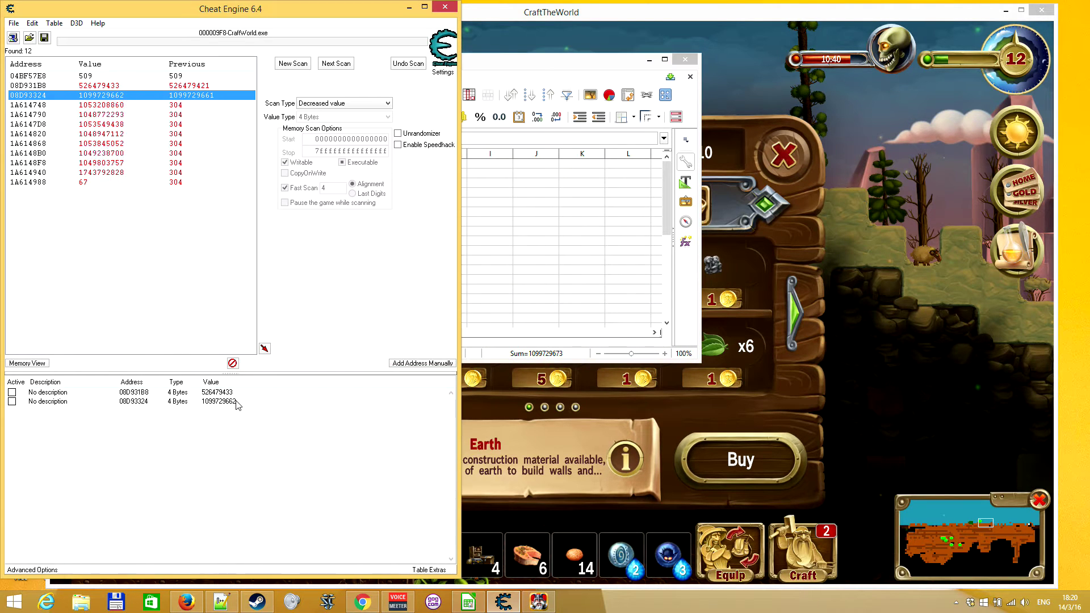
{"action": "double_click", "coordinate": [247, 399]}
{"action": "key", "text": "ctrl+v"}
{"action": "key", "text": "Return"}
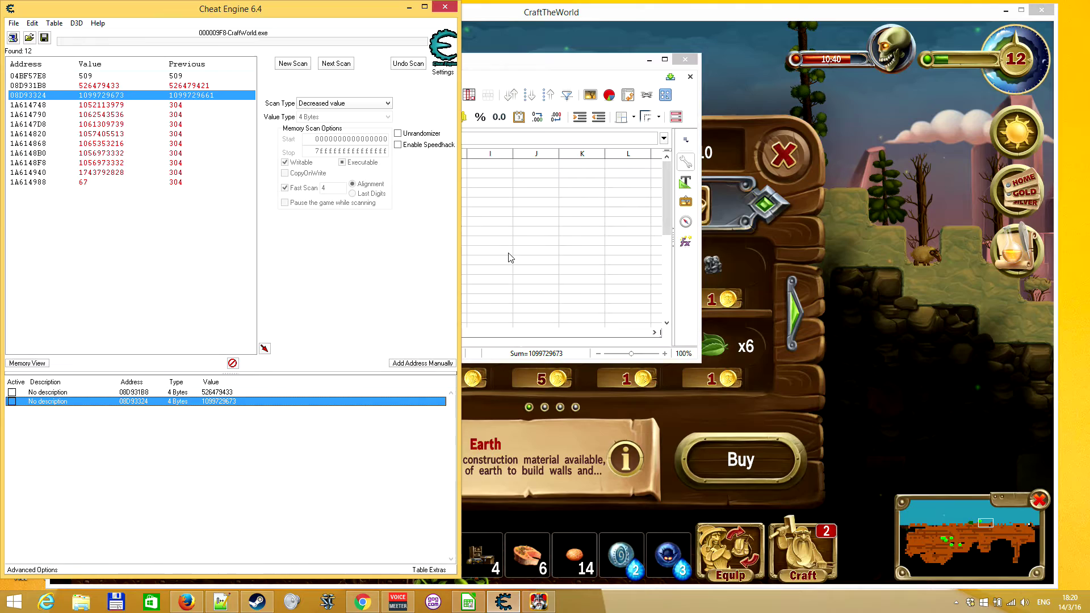
Return to the game and reopen the Market to see how the two new values affect the gold.
{"action": "left_click", "coordinate": [733, 143]}
{"action": "left_click", "coordinate": [783, 158]}
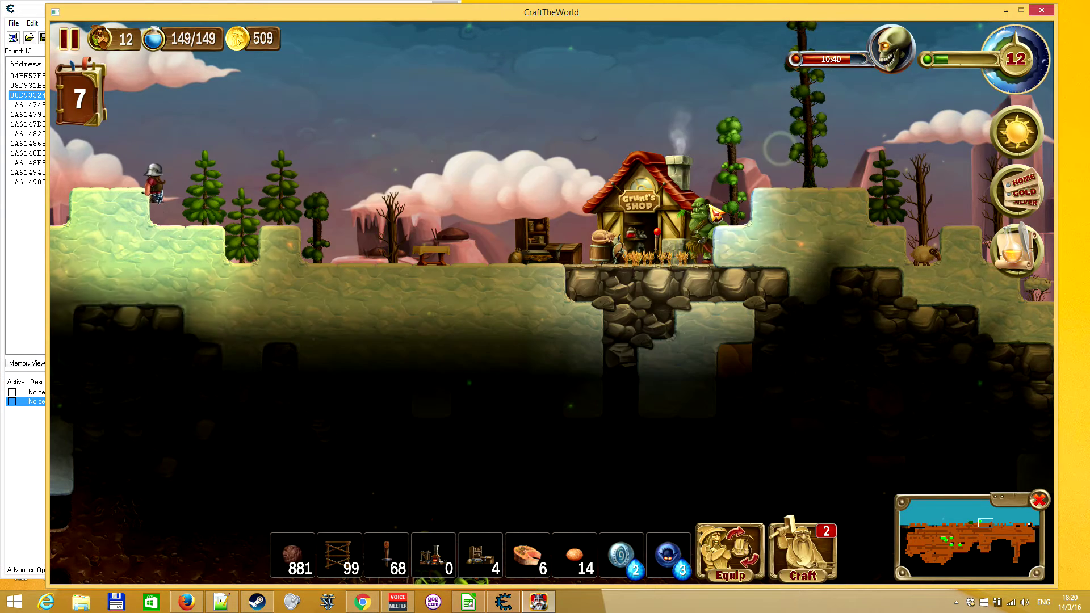
{"action": "left_click", "coordinate": [675, 196]}
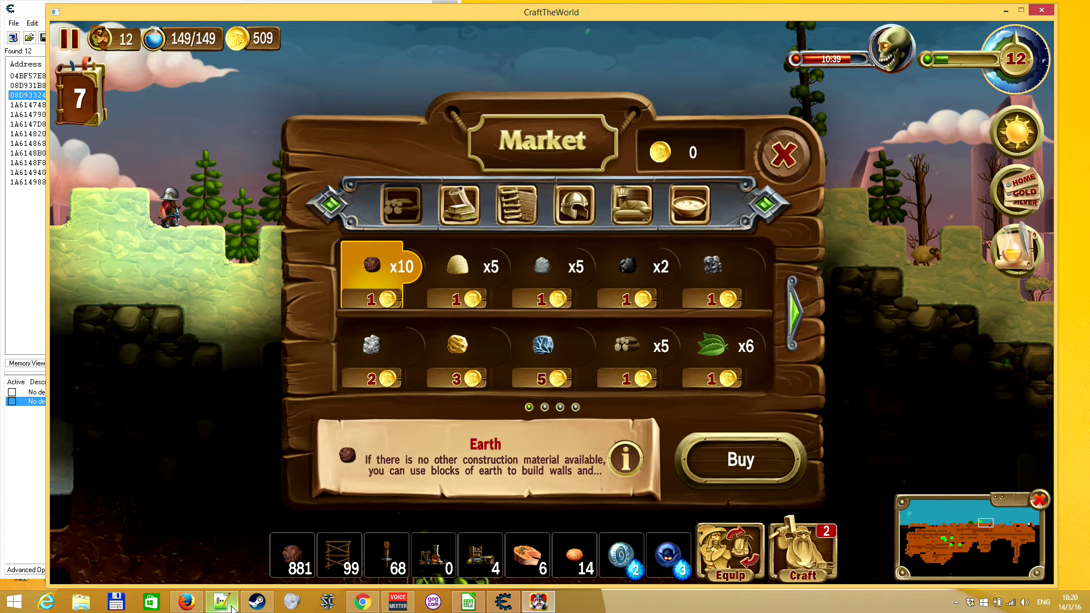
Switch back to the Calc sheet and set cell C1 to 2.
{"action": "left_click", "coordinate": [469, 602]}
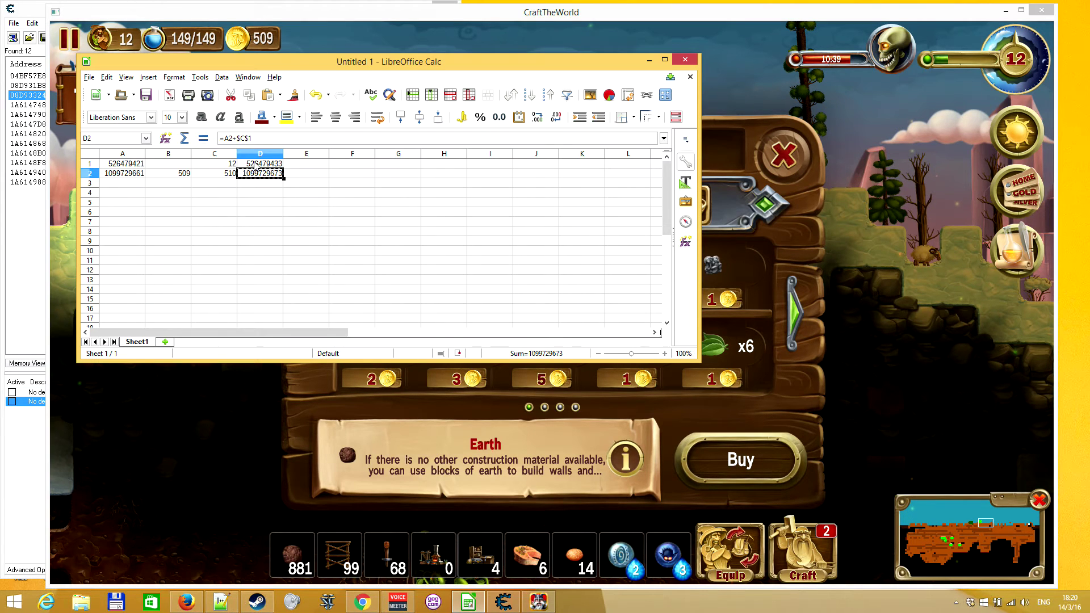
{"action": "left_click", "coordinate": [233, 165]}
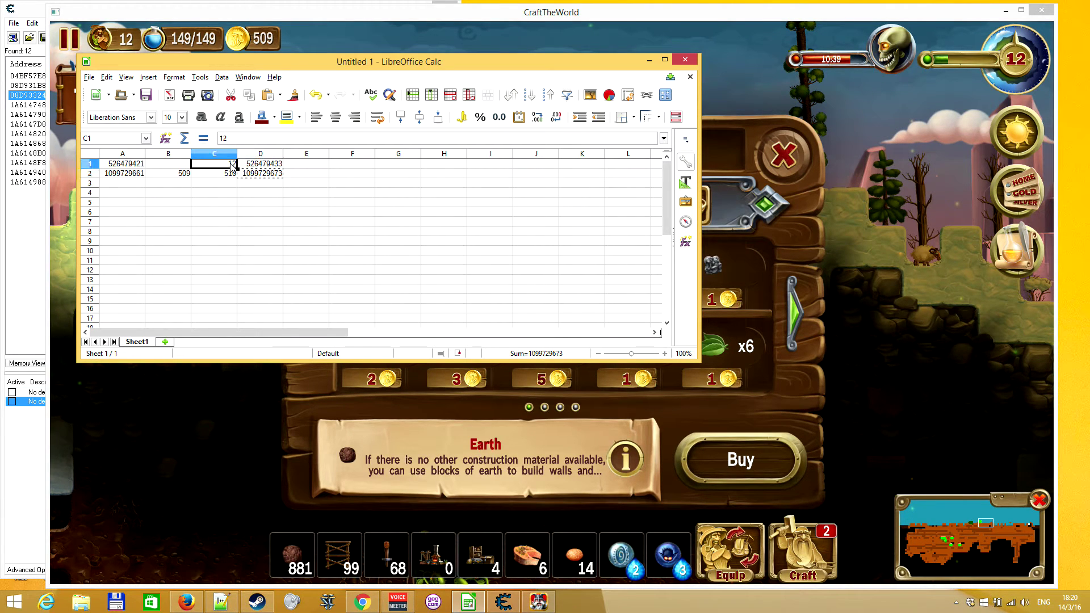
{"action": "type", "text": "2"}
{"action": "key", "text": "Tab"}
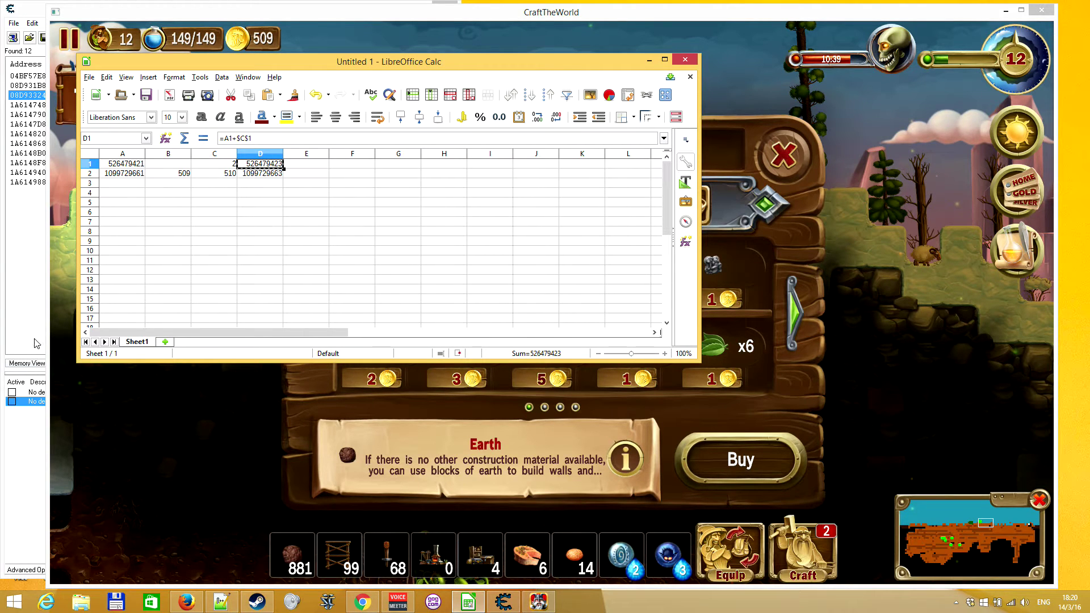
Set address 08D931B8 in Cheat Engine to the new D1 result, 526479423.
{"action": "left_click", "coordinate": [25, 443]}
{"action": "double_click", "coordinate": [218, 392]}
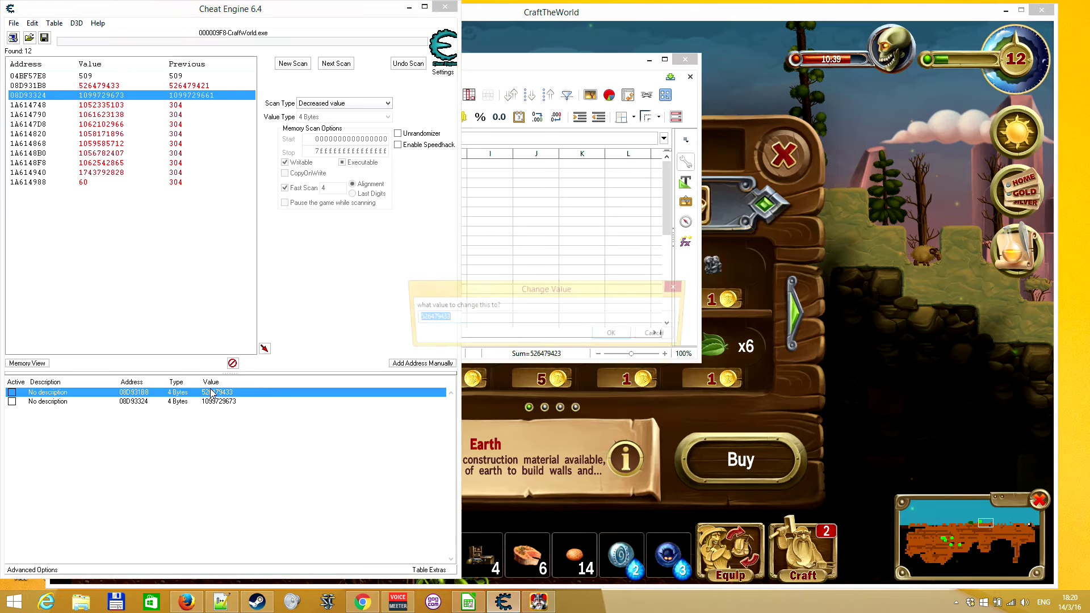
{"action": "left_click", "coordinate": [510, 205]}
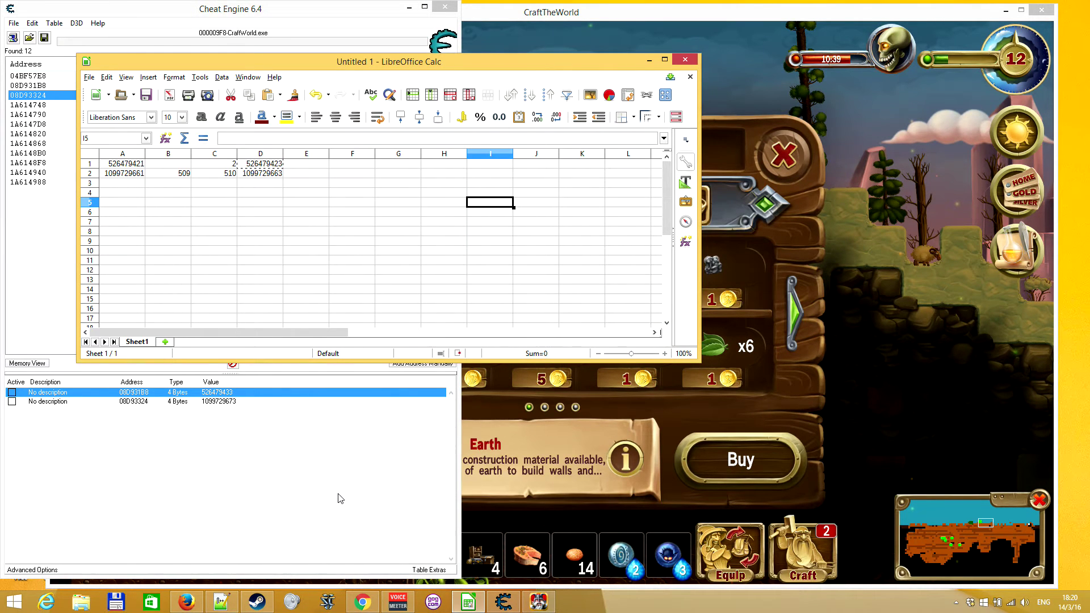
{"action": "left_click", "coordinate": [237, 402]}
{"action": "key", "text": "ctrl+v"}
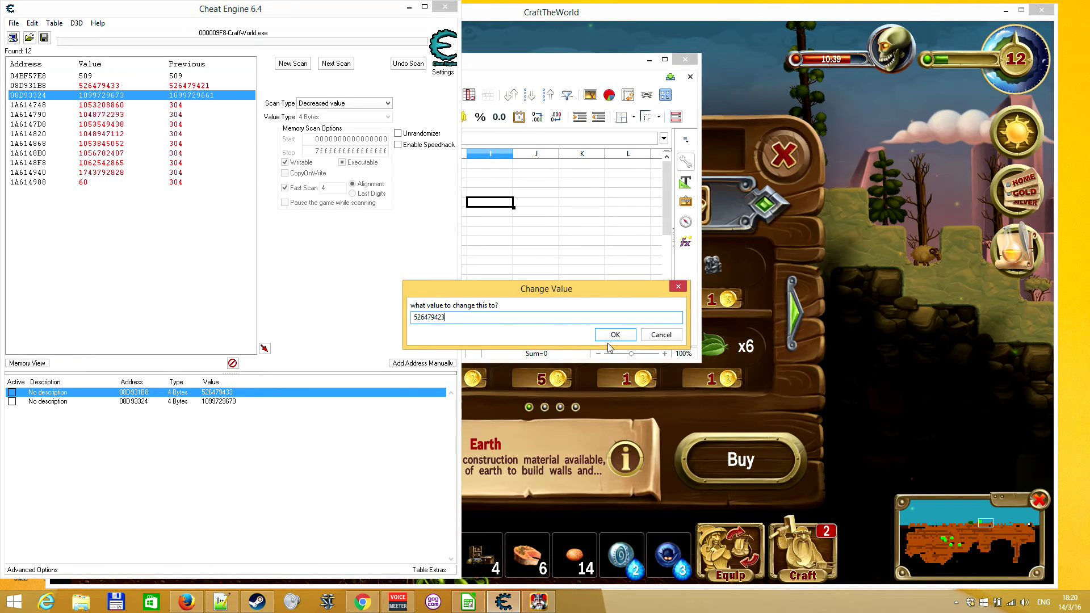
{"action": "left_click", "coordinate": [616, 335]}
{"action": "left_click", "coordinate": [488, 214]}
{"action": "left_click", "coordinate": [264, 176]}
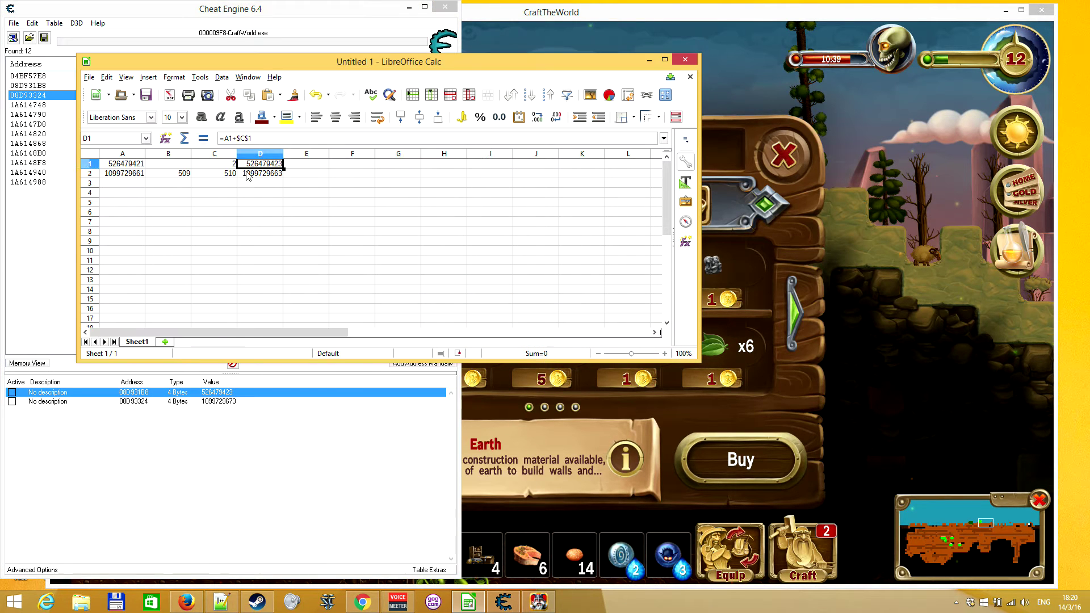
{"action": "left_click", "coordinate": [179, 437]}
{"action": "left_click", "coordinate": [227, 401]}
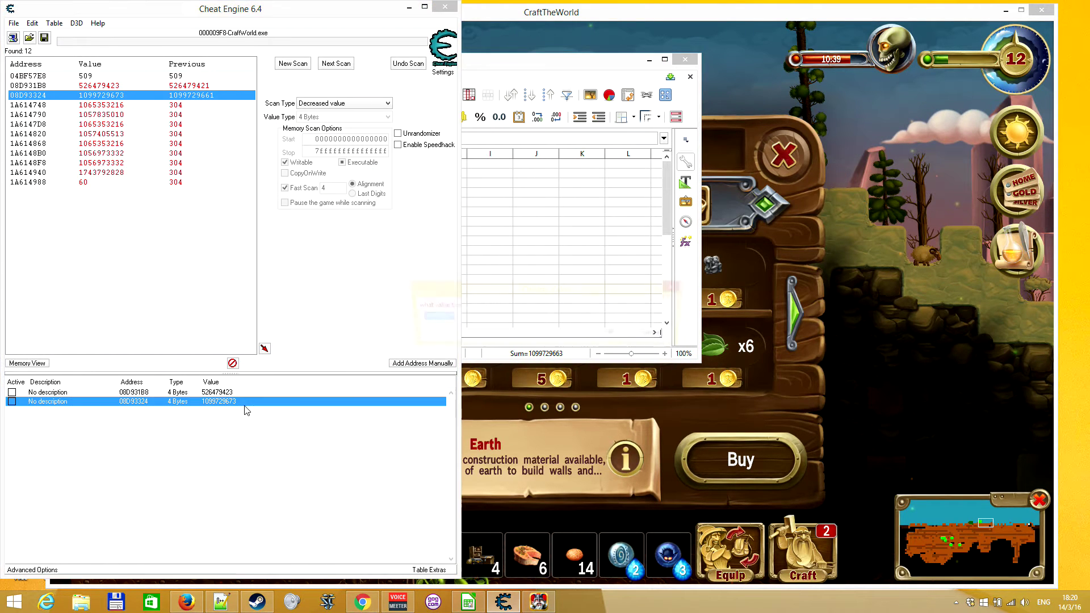
{"action": "double_click", "coordinate": [227, 402]}
{"action": "key", "text": "ctrl+v"}
{"action": "key", "text": "Return"}
Switch to the game, reopen the Market, and buy one x2 bundle of coal.
{"action": "left_click", "coordinate": [783, 155]}
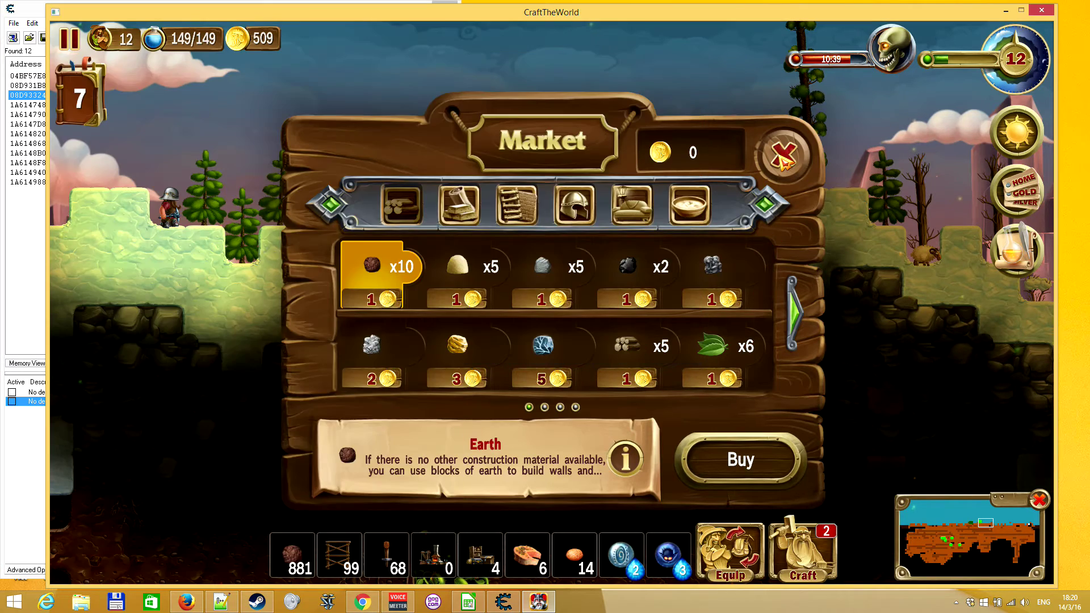
{"action": "left_click", "coordinate": [783, 154]}
{"action": "left_click", "coordinate": [644, 209]}
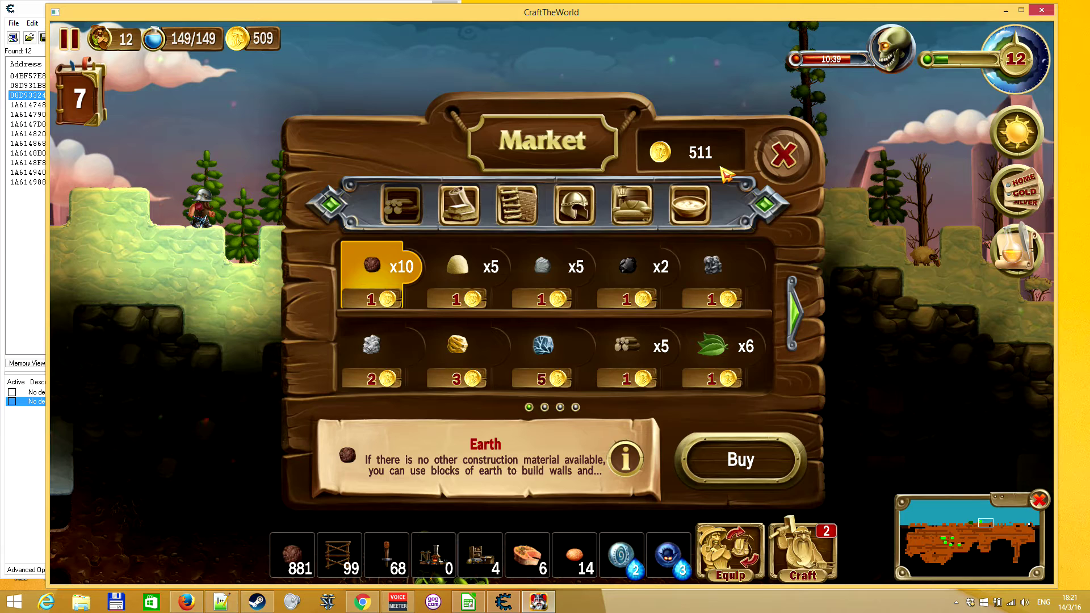
{"action": "left_click", "coordinate": [639, 266]}
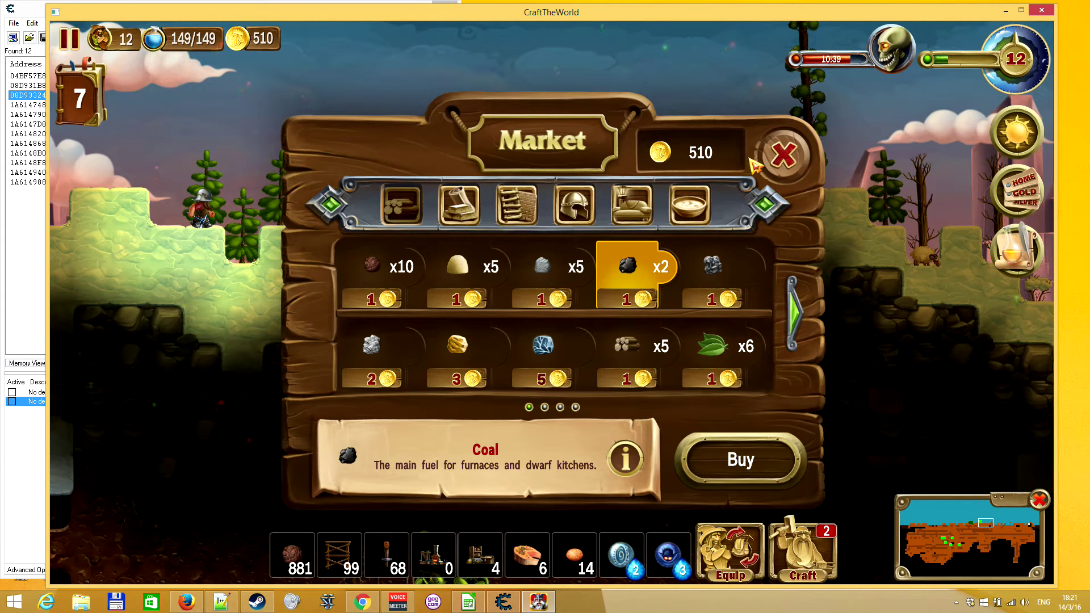
Compare the found address values in Cheat Engine with the gold amount shown in the game's Market.
{"action": "left_click", "coordinate": [31, 13]}
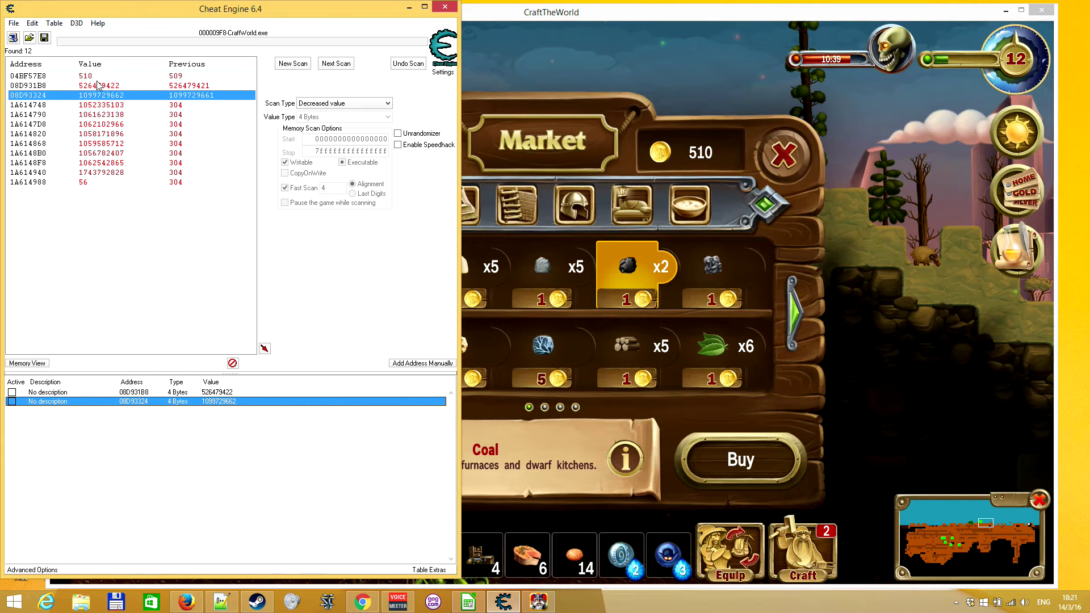
{"action": "left_click", "coordinate": [545, 69]}
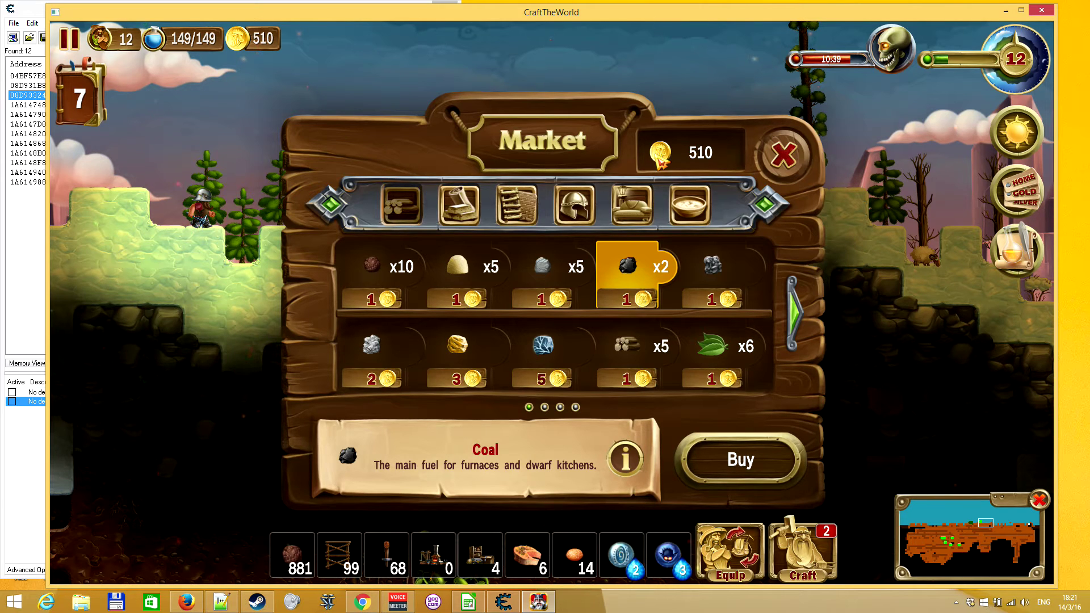
{"action": "left_click", "coordinate": [35, 4]}
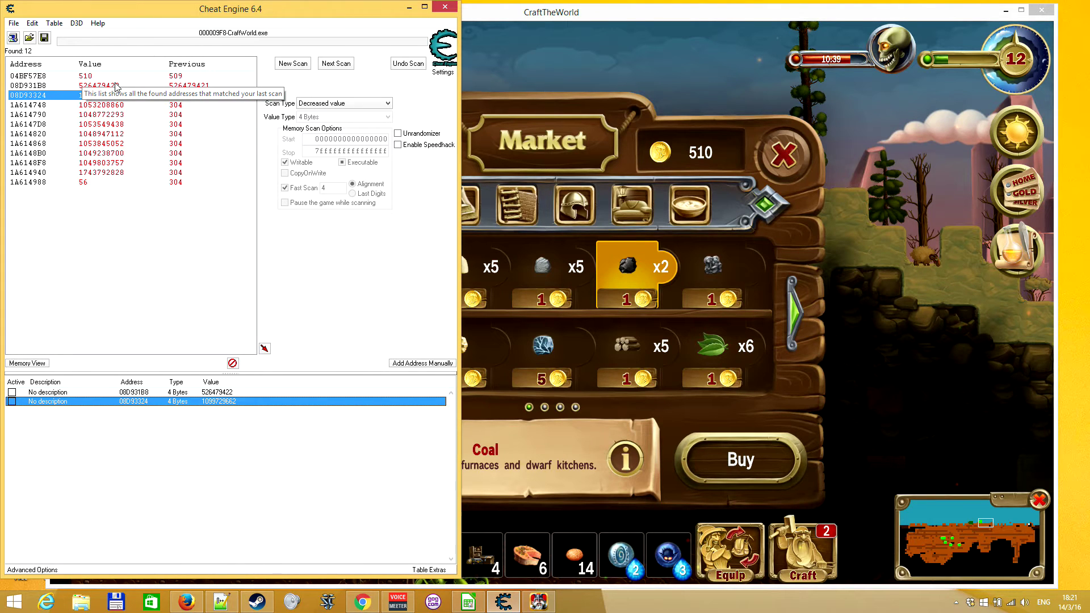
Start finding out what accesses address 08D931B8 and agree to attach the debugger.
{"action": "left_click", "coordinate": [116, 85]}
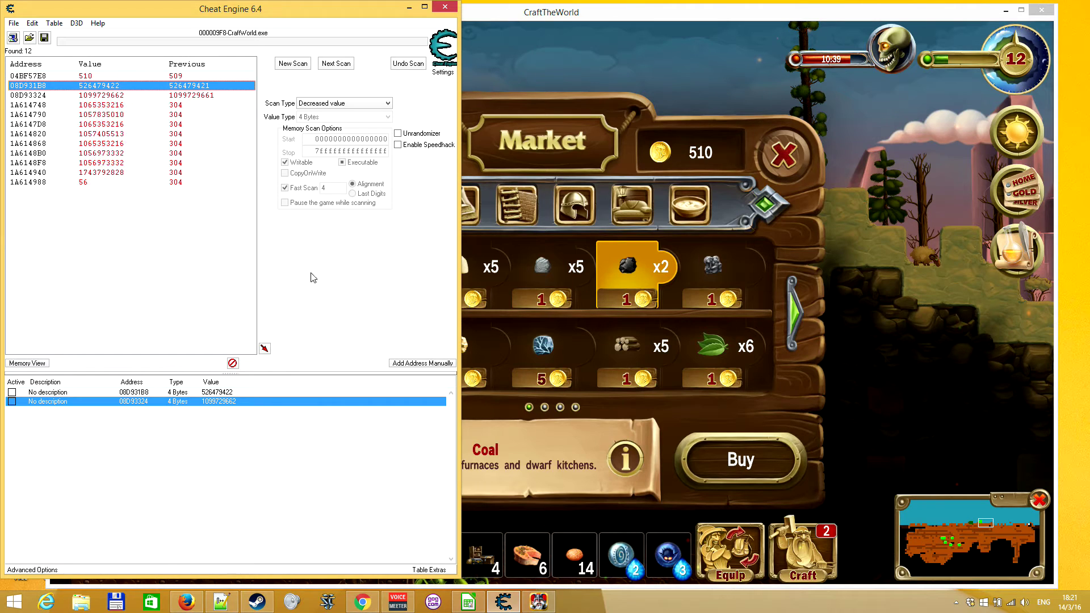
{"action": "left_click", "coordinate": [246, 402]}
{"action": "left_click", "coordinate": [244, 394]}
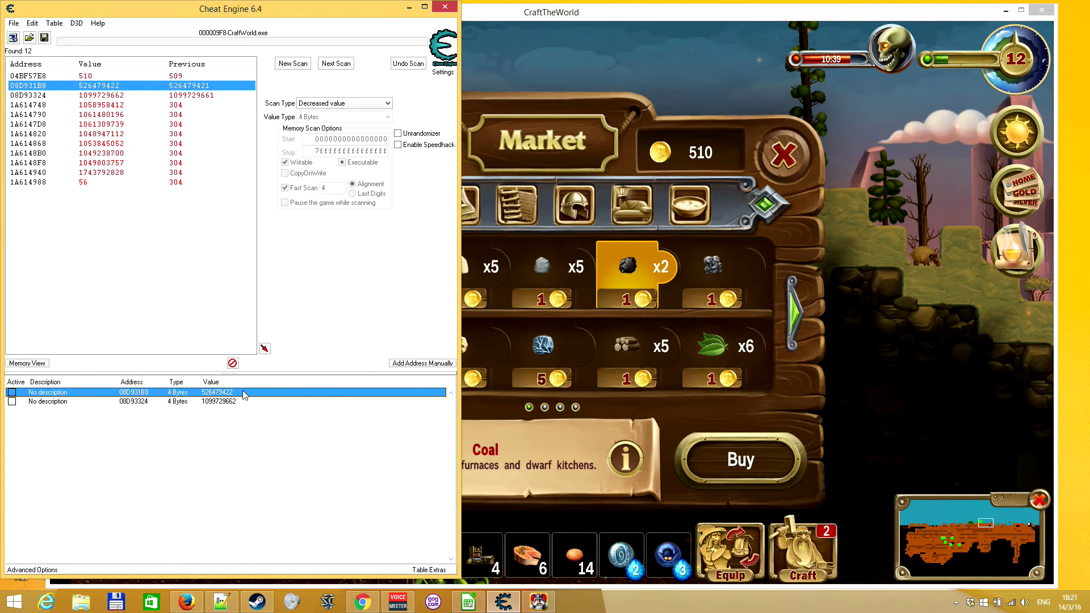
{"action": "right_click", "coordinate": [241, 393]}
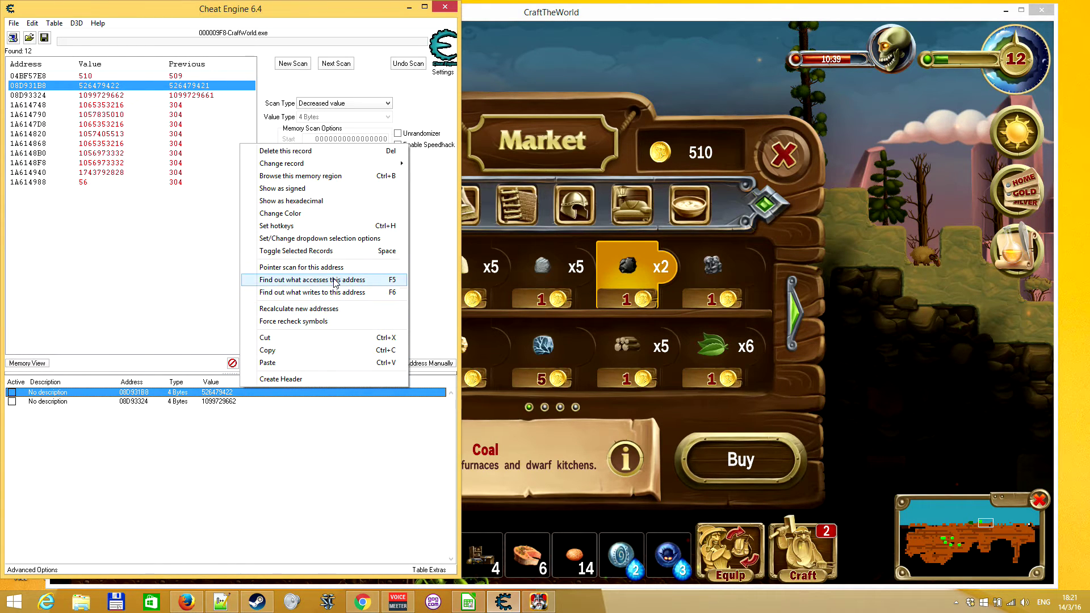
{"action": "left_click", "coordinate": [334, 281]}
{"action": "left_click", "coordinate": [573, 303]}
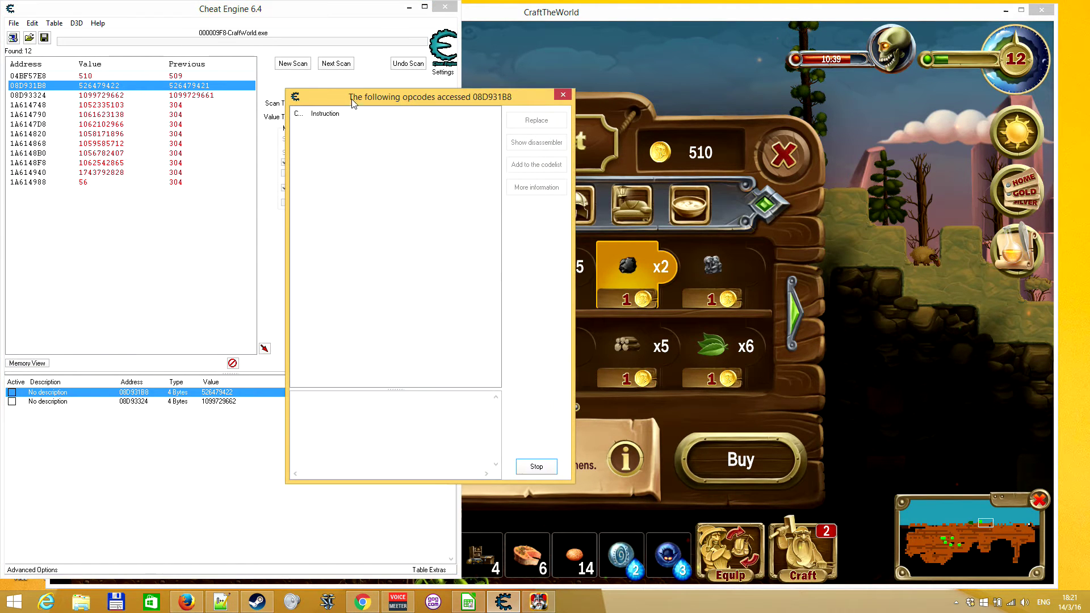
Switch to the game, buy one iron ore in the Market, and return to Cheat Engine.
{"action": "left_click", "coordinate": [659, 250]}
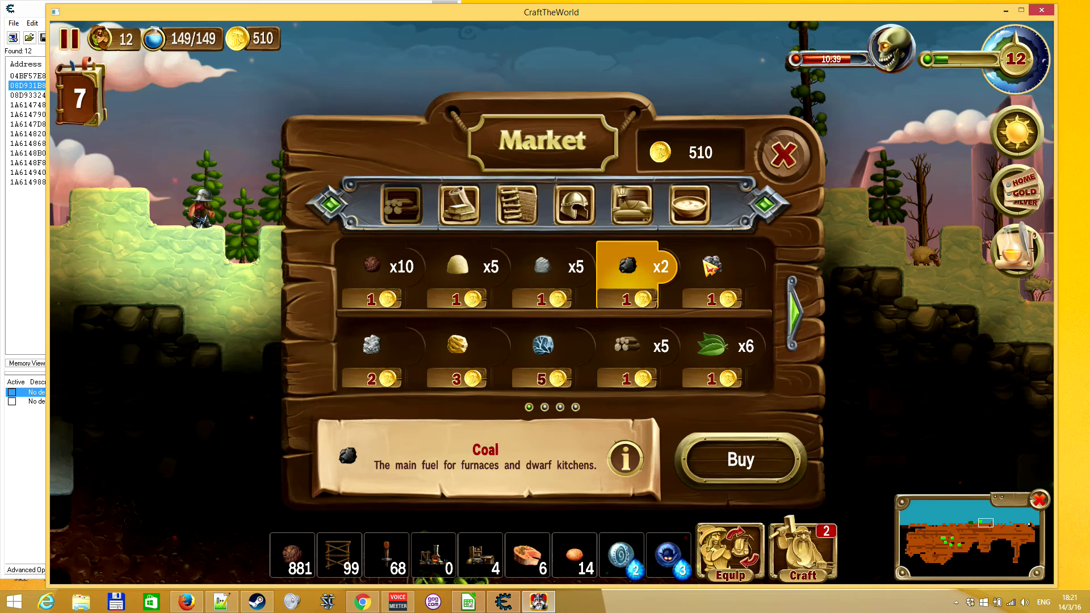
{"action": "left_click", "coordinate": [711, 282]}
{"action": "left_click", "coordinate": [737, 460]}
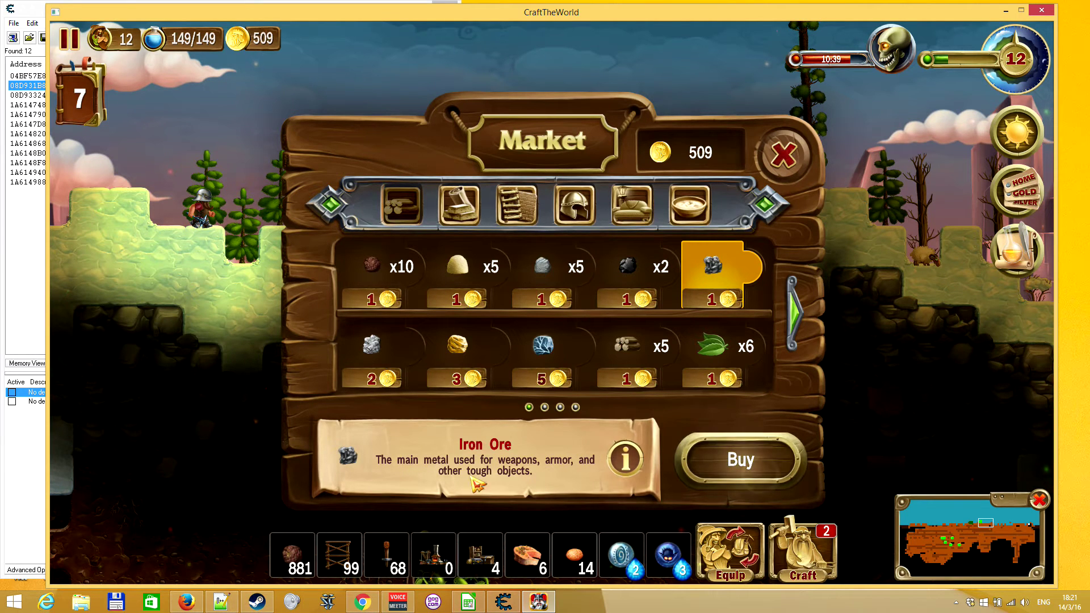
{"action": "left_click", "coordinate": [503, 601]}
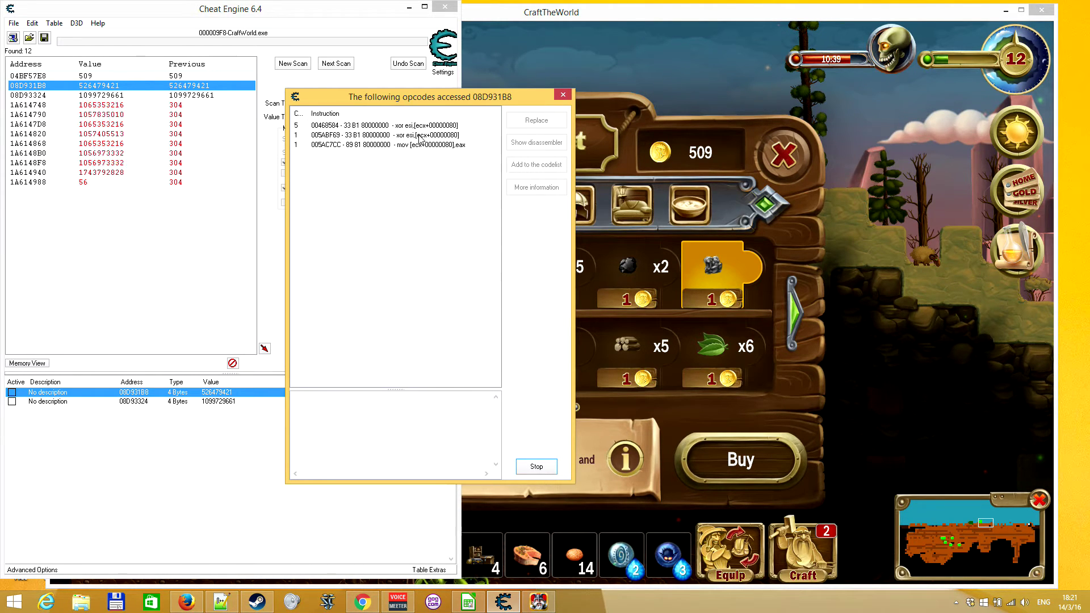
View the extra info for the xor instruction at 005ABF69 and show that address in the disassembler.
{"action": "double_click", "coordinate": [419, 137]}
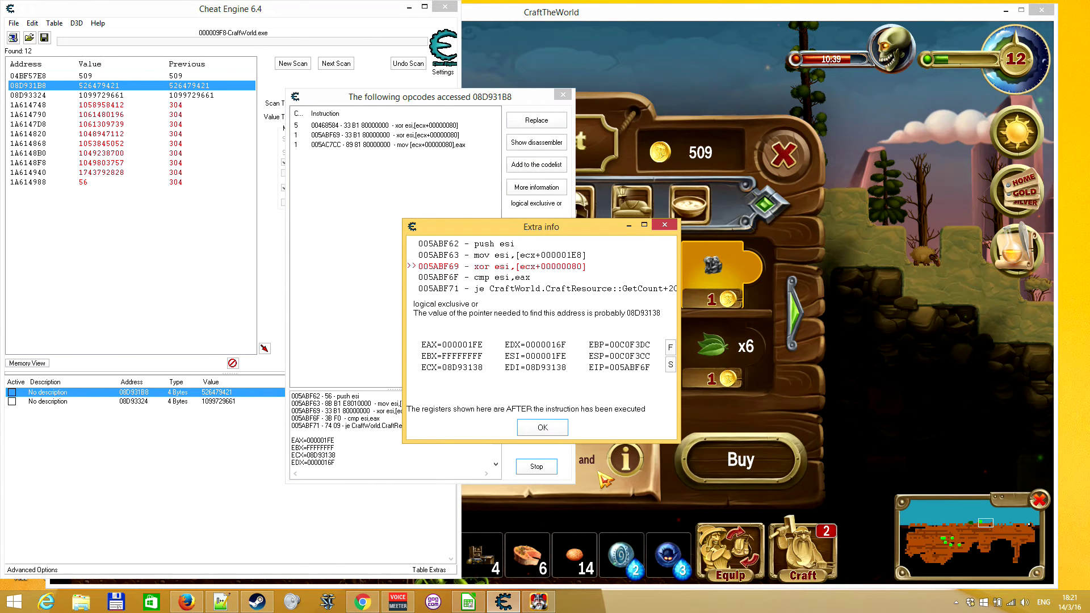
{"action": "left_click", "coordinate": [537, 427]}
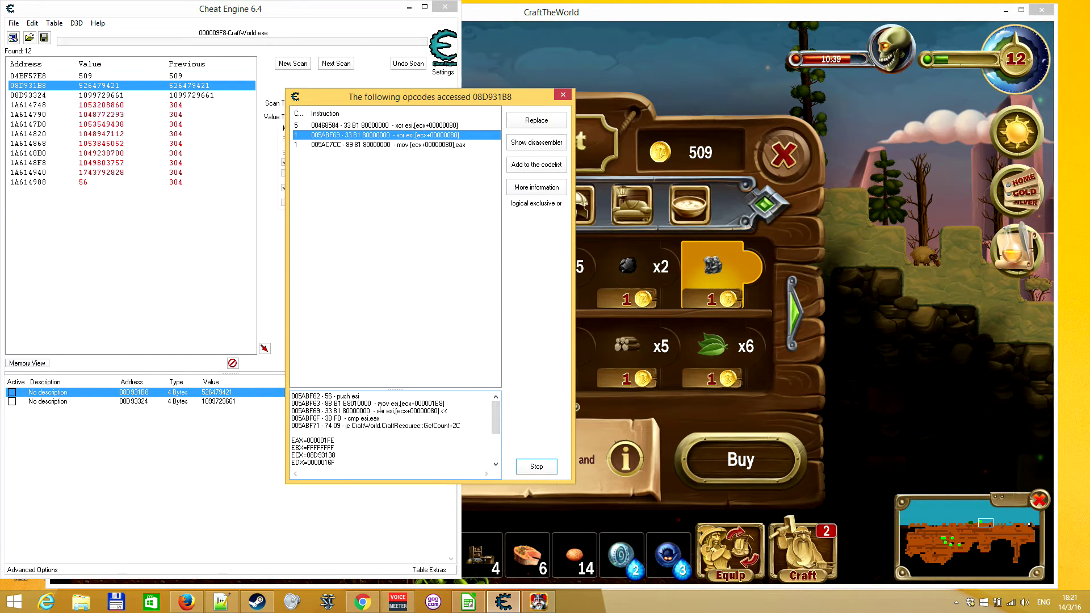
{"action": "right_click", "coordinate": [420, 134]}
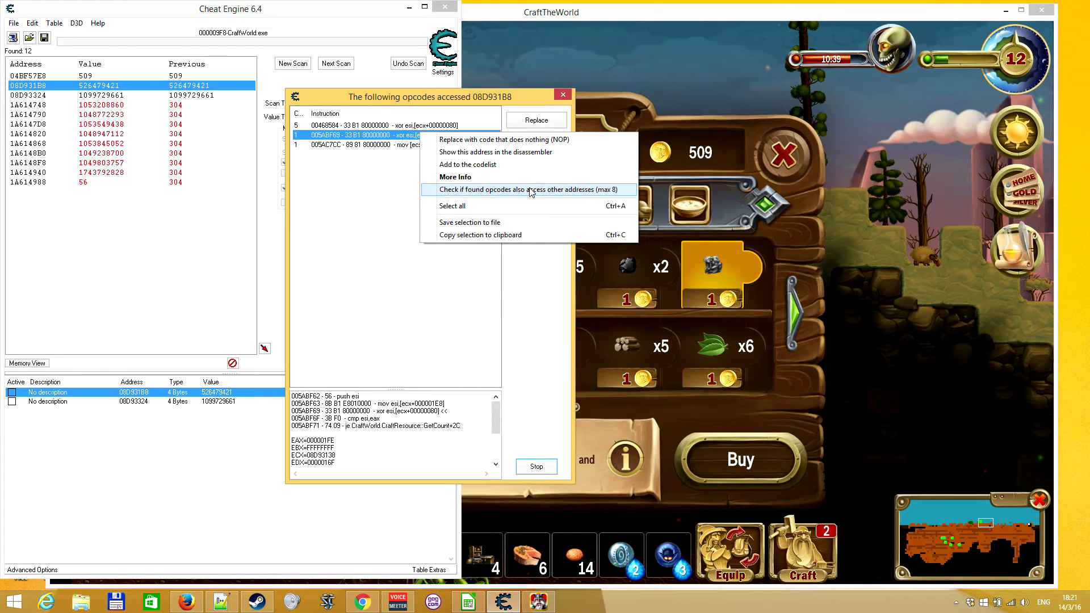
{"action": "left_click", "coordinate": [533, 158]}
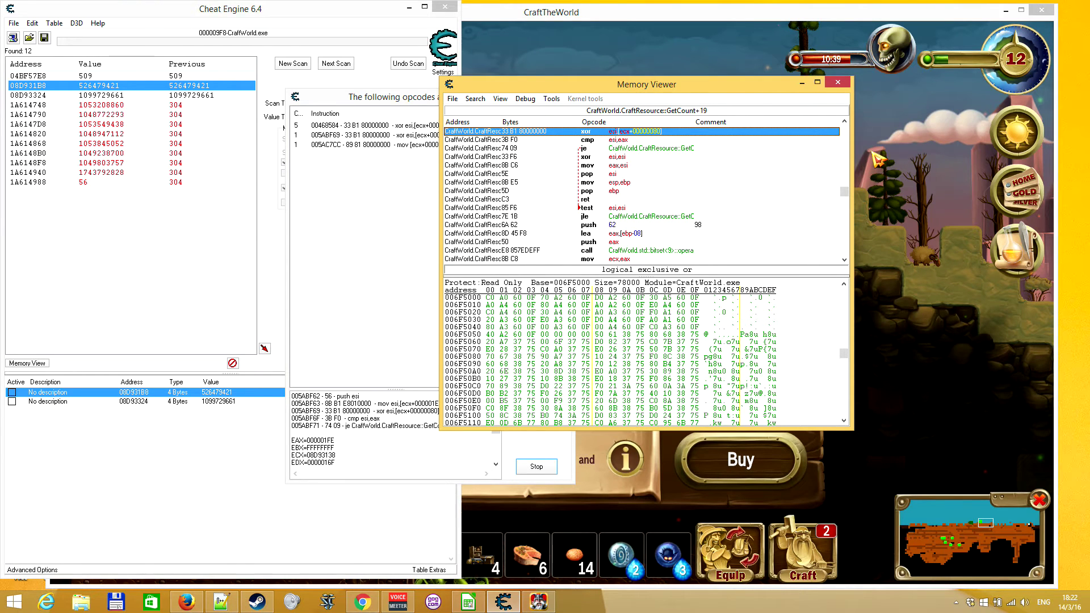
Examine the mov, xor and cmp instructions in CraftResource::GetCount, and close the Memory Viewer.
{"action": "left_click", "coordinate": [844, 121]}
{"action": "left_click", "coordinate": [845, 120]}
{"action": "left_click", "coordinate": [844, 121]}
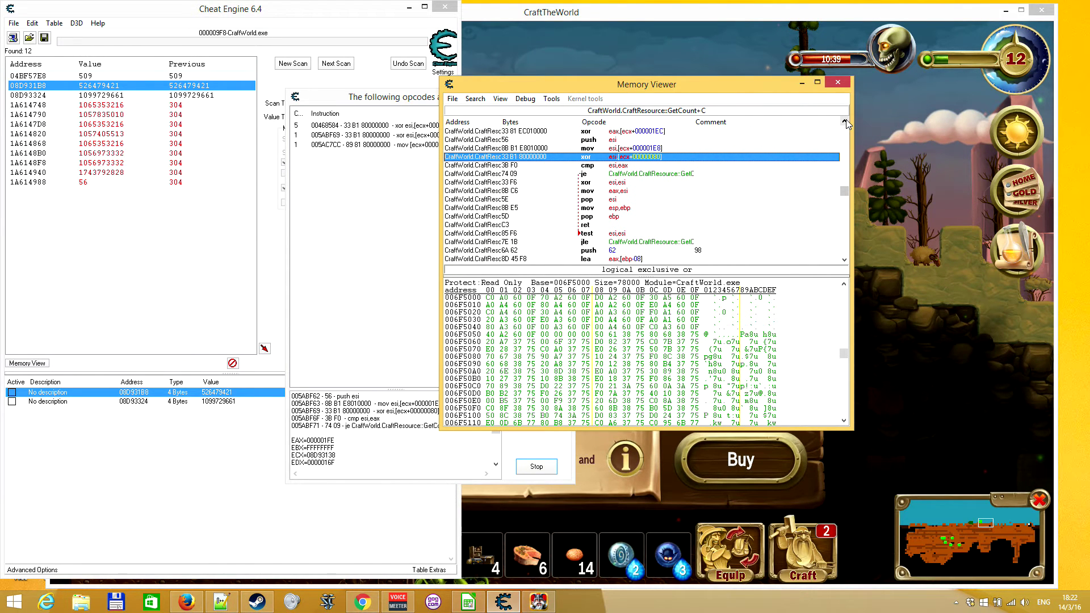
{"action": "left_click", "coordinate": [640, 165]}
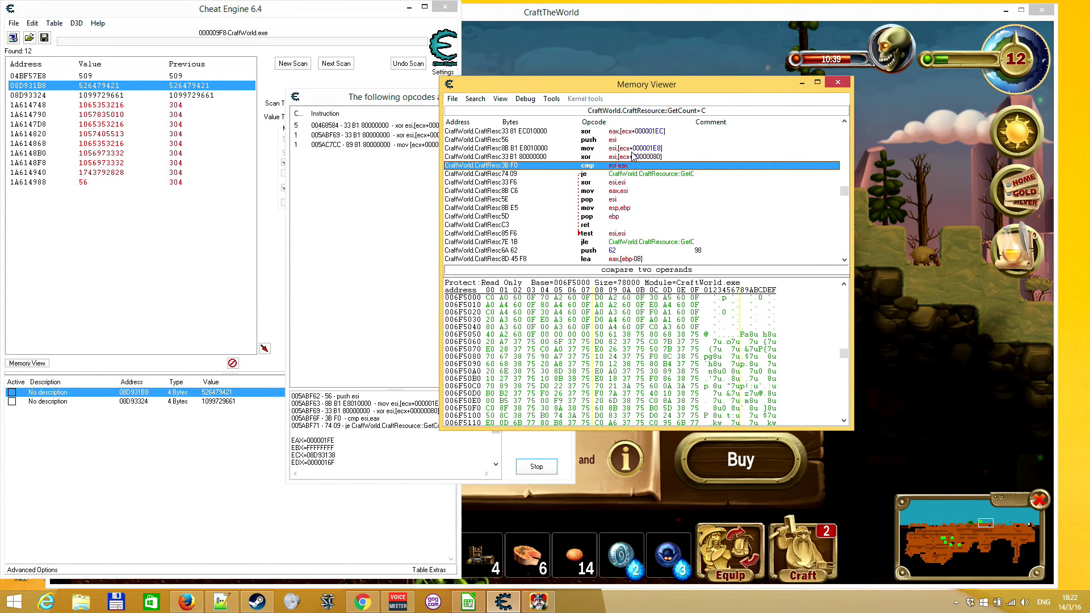
{"action": "key", "text": "Up"}
{"action": "key", "text": "Up"}
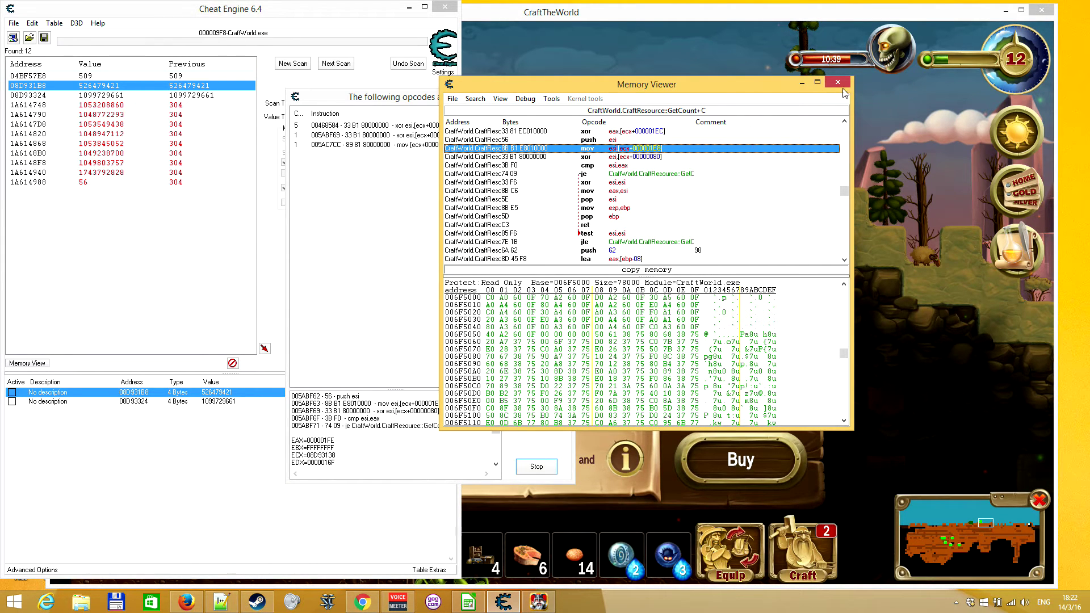
{"action": "left_click", "coordinate": [692, 158]}
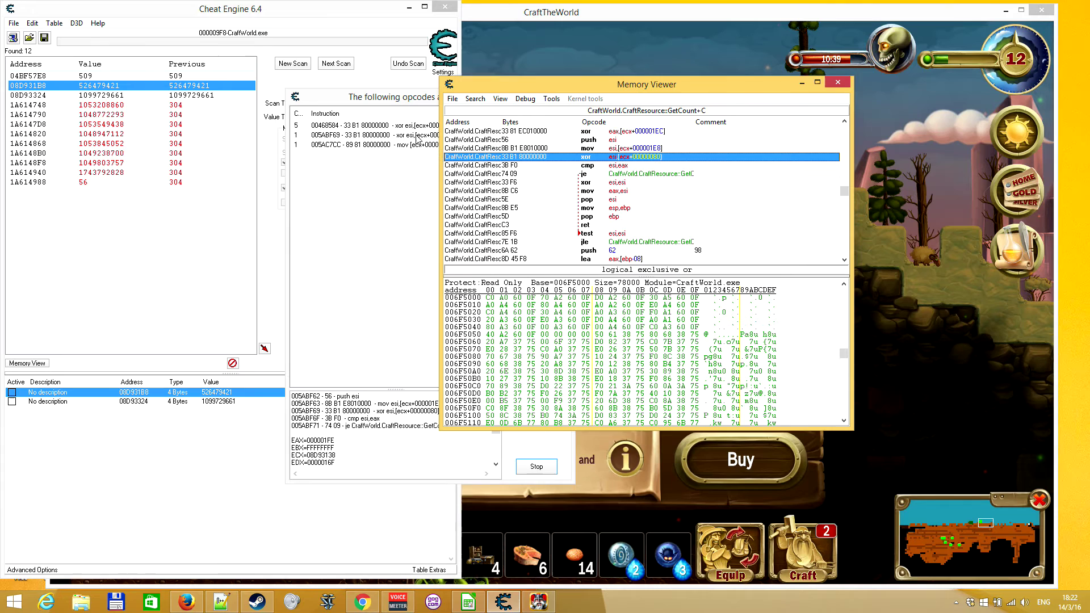
{"action": "left_click_drag", "start_coordinate": [556, 85], "coordinate": [474, 160]}
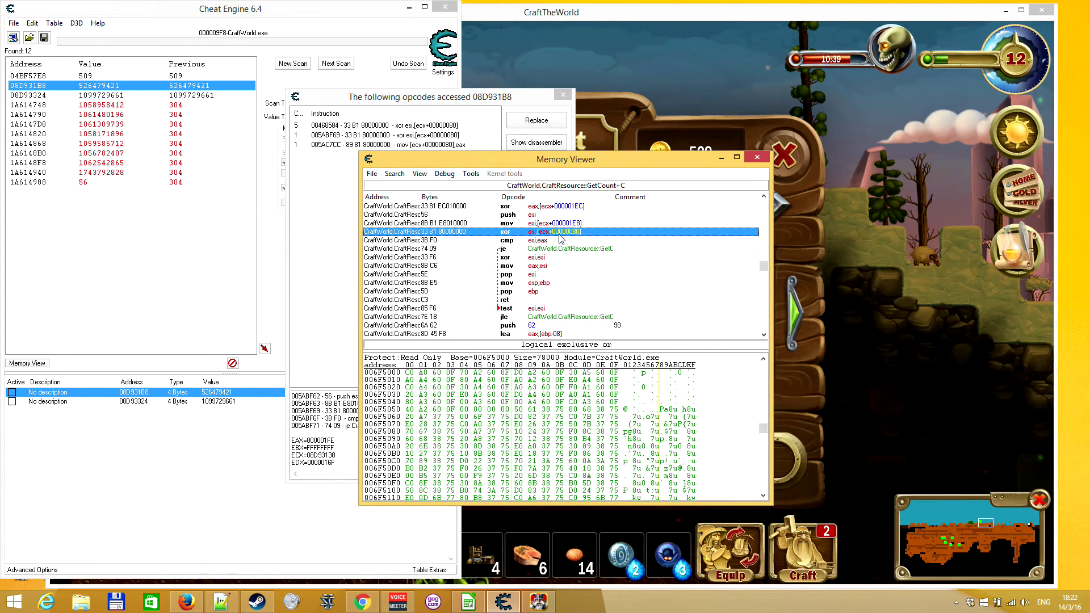
{"action": "left_click", "coordinate": [759, 157]}
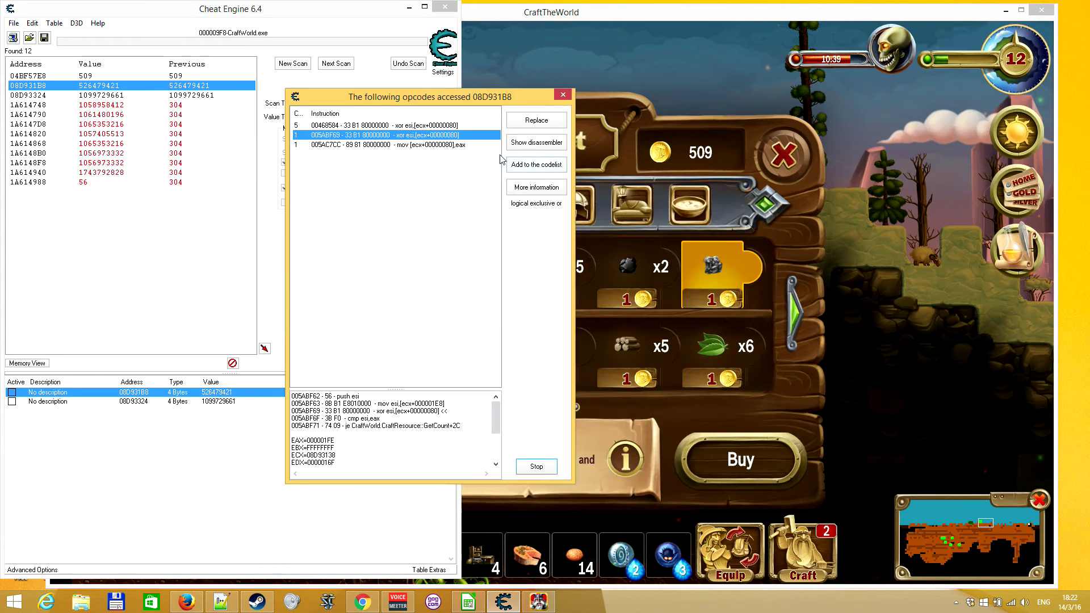
Show the mov instruction at 005AC7CC in the disassembler.
{"action": "left_click", "coordinate": [465, 146]}
{"action": "right_click", "coordinate": [465, 145]}
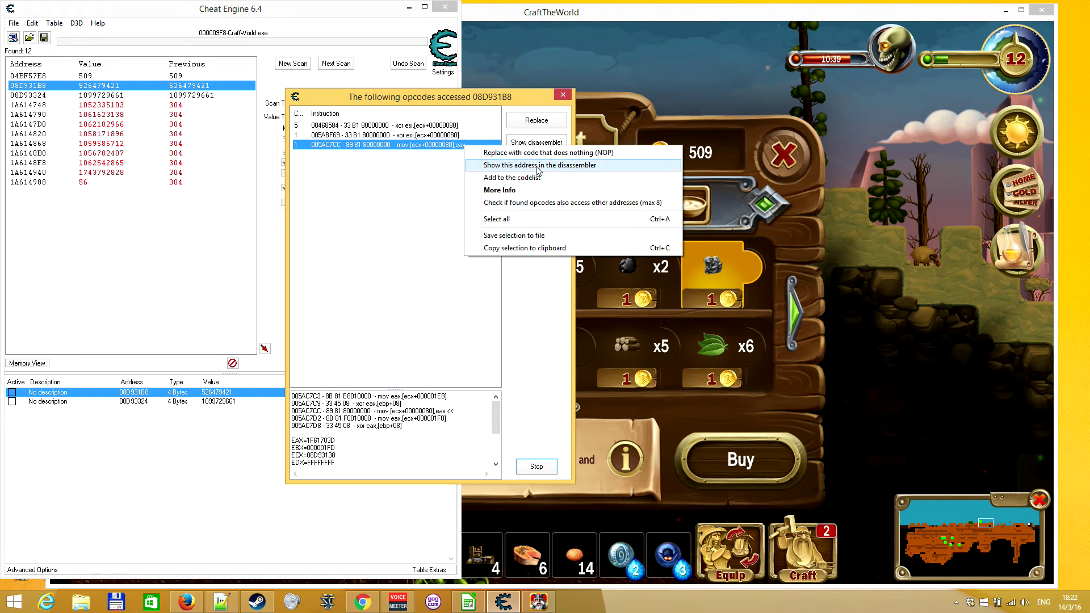
{"action": "left_click", "coordinate": [536, 165]}
{"action": "left_click_drag", "start_coordinate": [509, 169], "coordinate": [518, 175]}
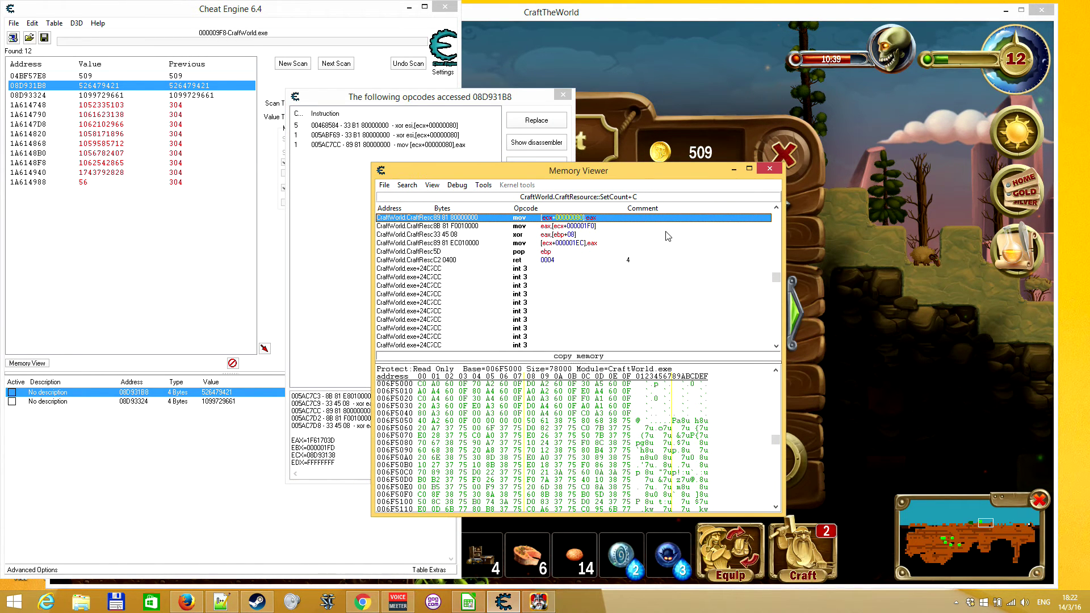
Examine how CraftResource::SetCount encodes and stores the two gold values, and close the Memory Viewer and the opcode list.
{"action": "left_click", "coordinate": [776, 208]}
{"action": "left_click", "coordinate": [776, 208]}
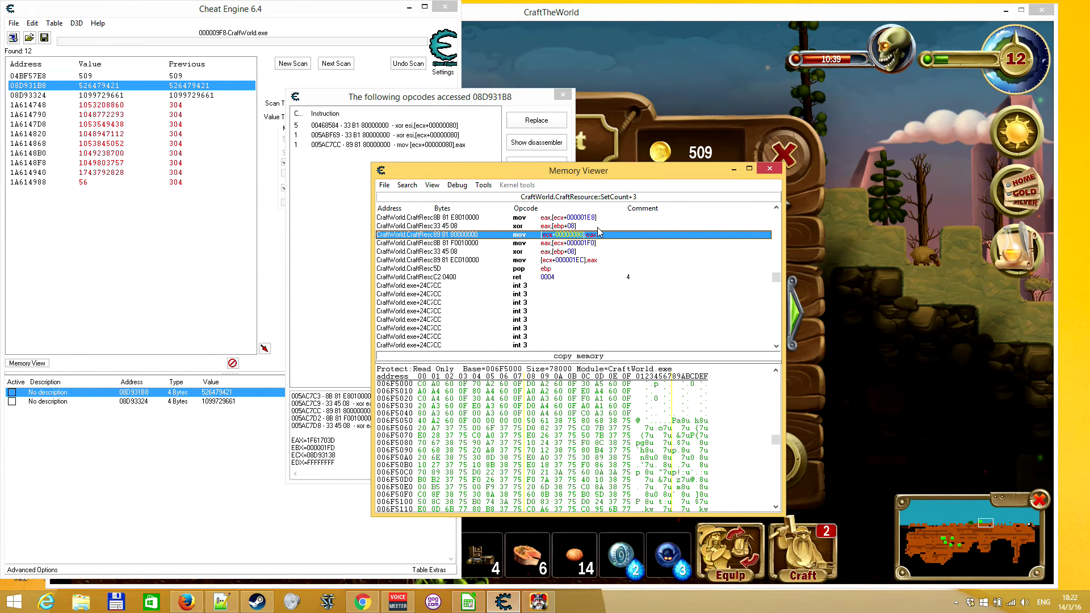
{"action": "left_click", "coordinate": [598, 227]}
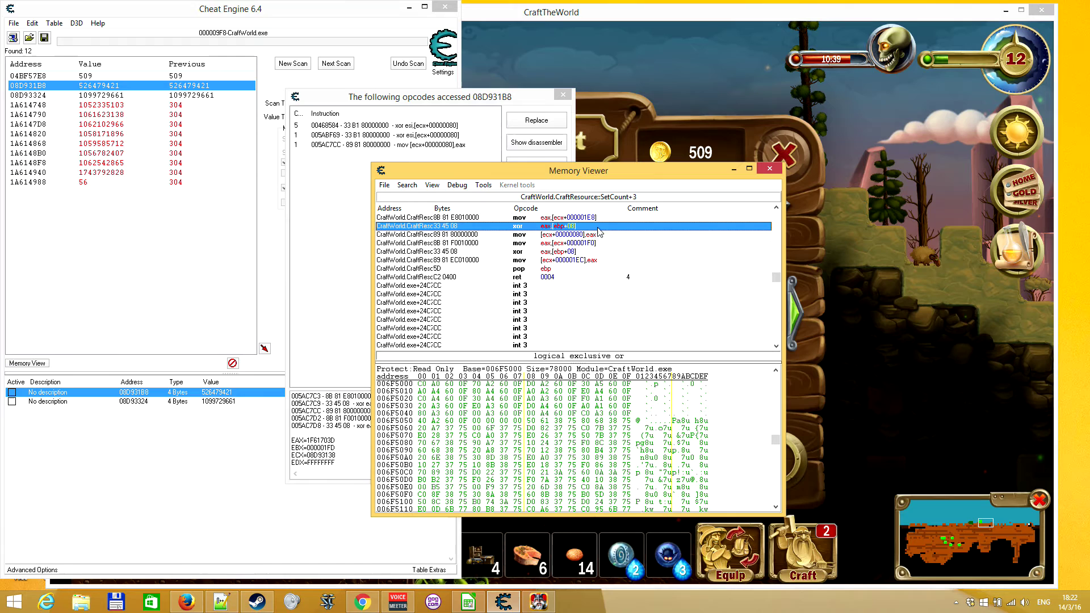
{"action": "left_click", "coordinate": [541, 233]}
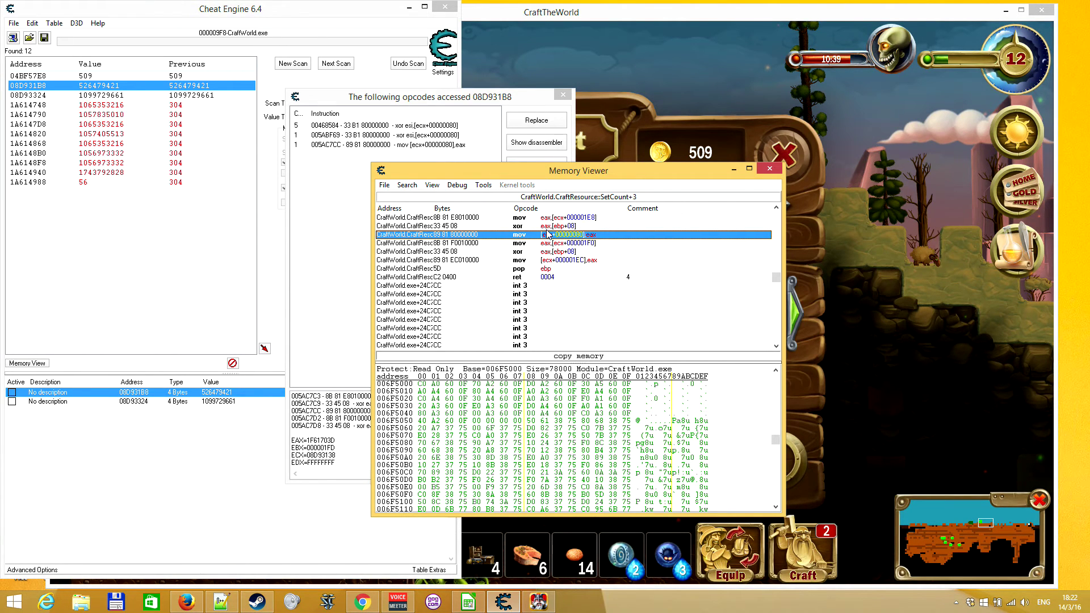
{"action": "left_click", "coordinate": [584, 218]}
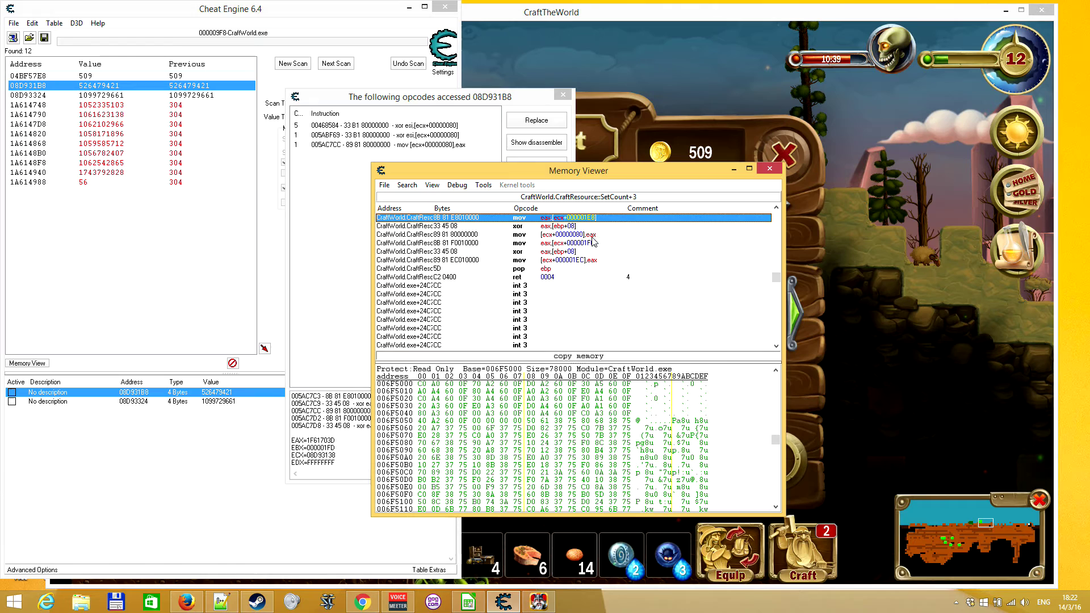
{"action": "left_click", "coordinate": [592, 238]}
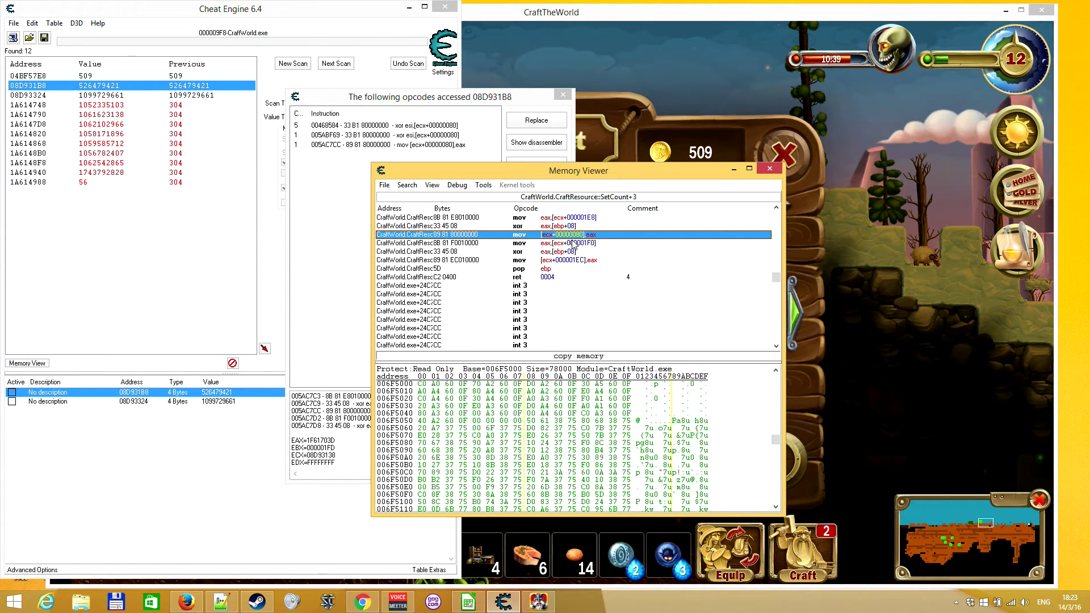
{"action": "left_click", "coordinate": [566, 246]}
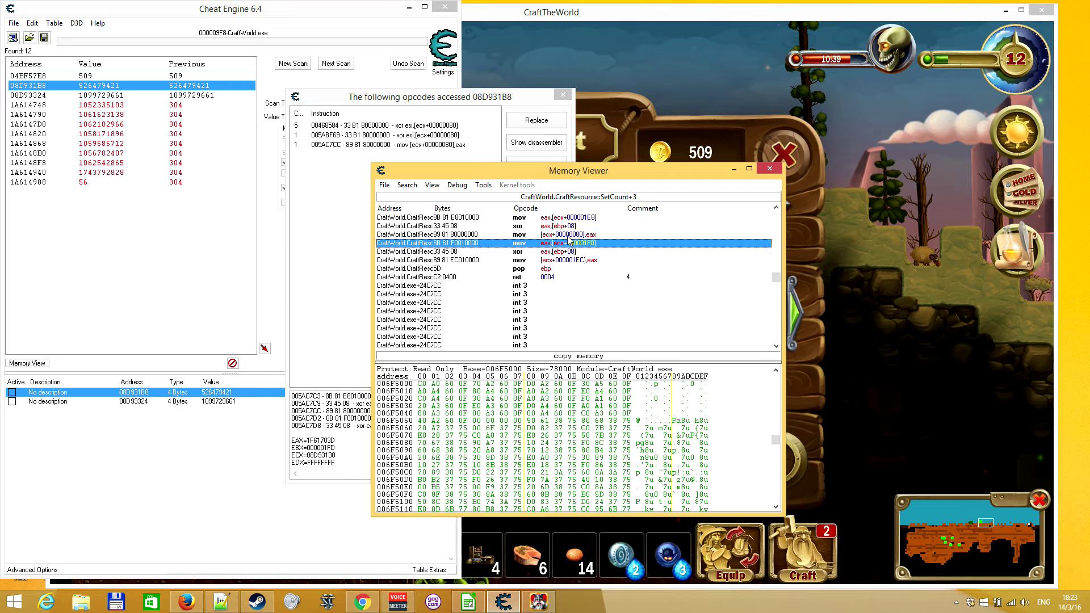
{"action": "left_click", "coordinate": [567, 236]}
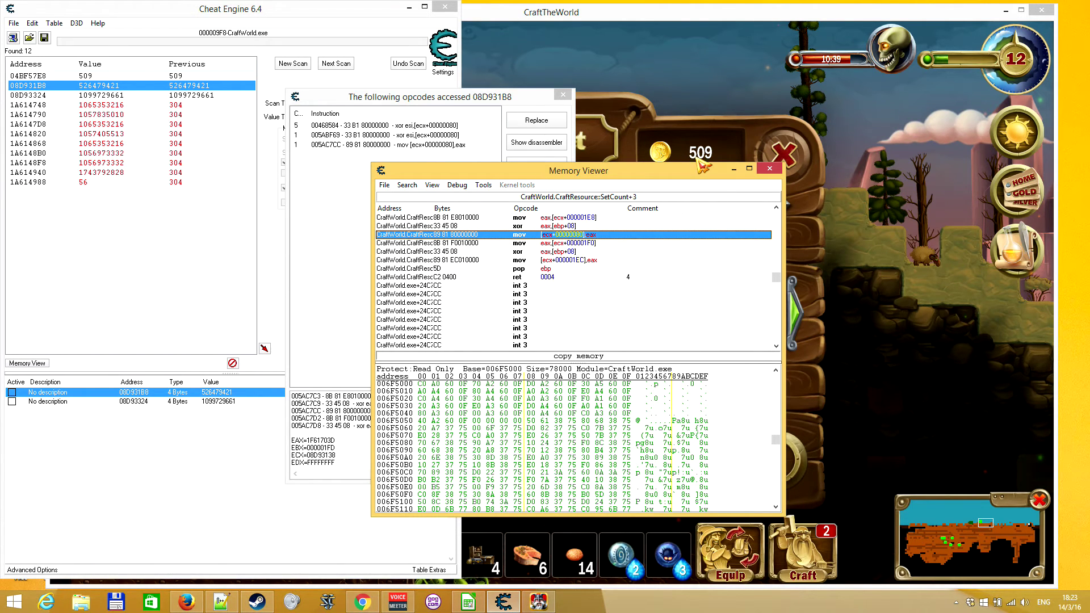
{"action": "left_click", "coordinate": [603, 244]}
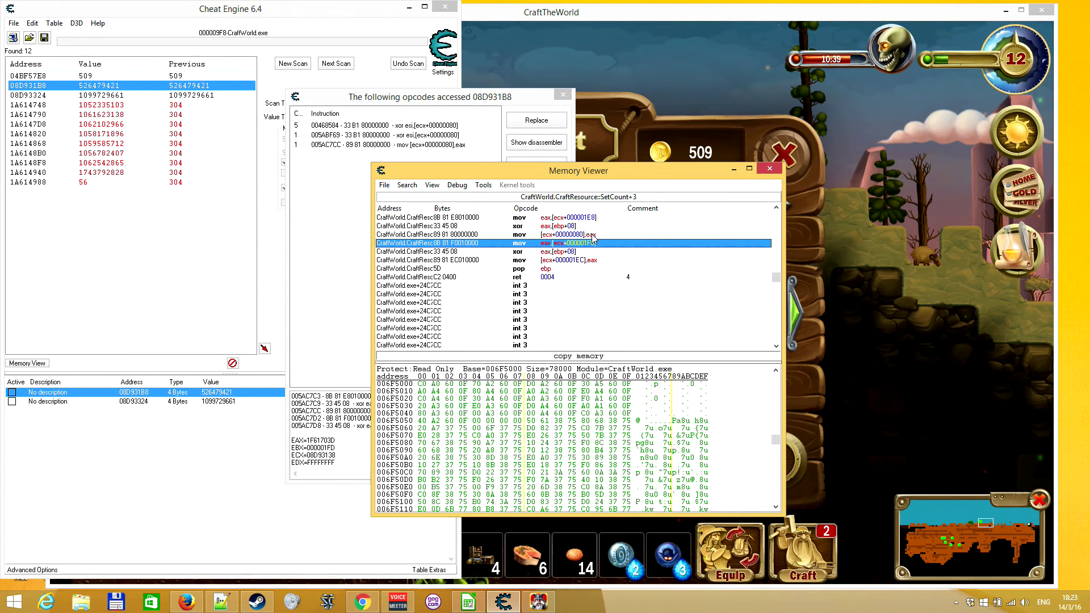
{"action": "key", "text": "Up"}
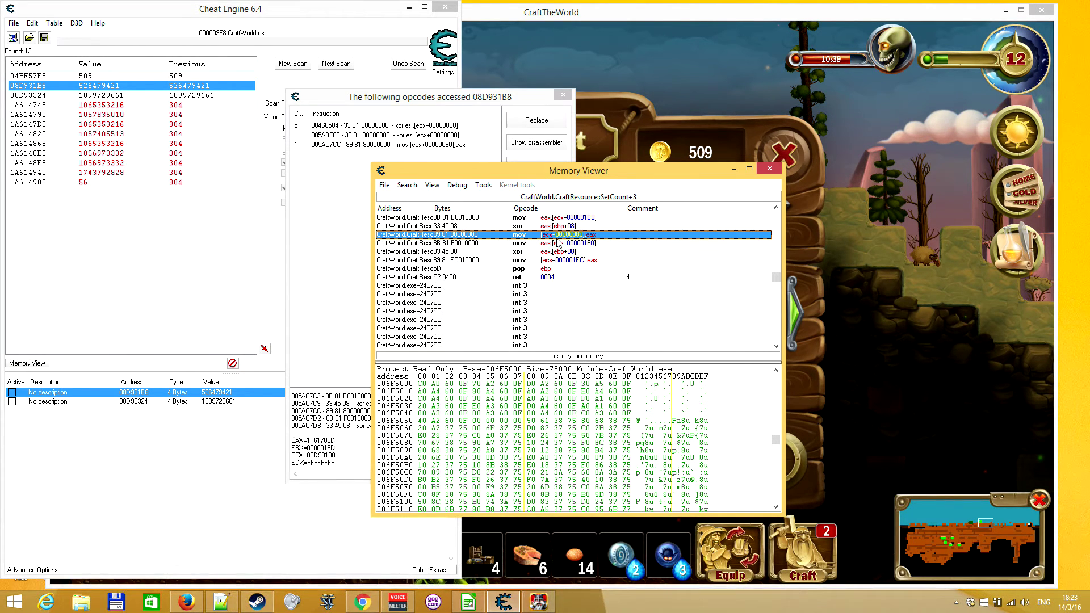
{"action": "left_click", "coordinate": [770, 169]}
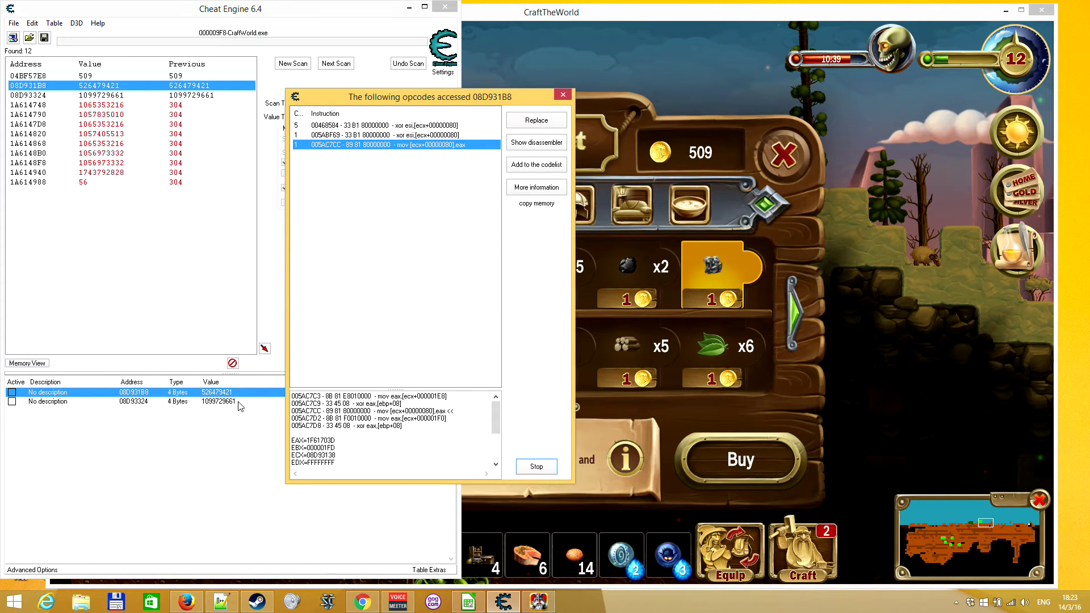
{"action": "left_click", "coordinate": [561, 95]}
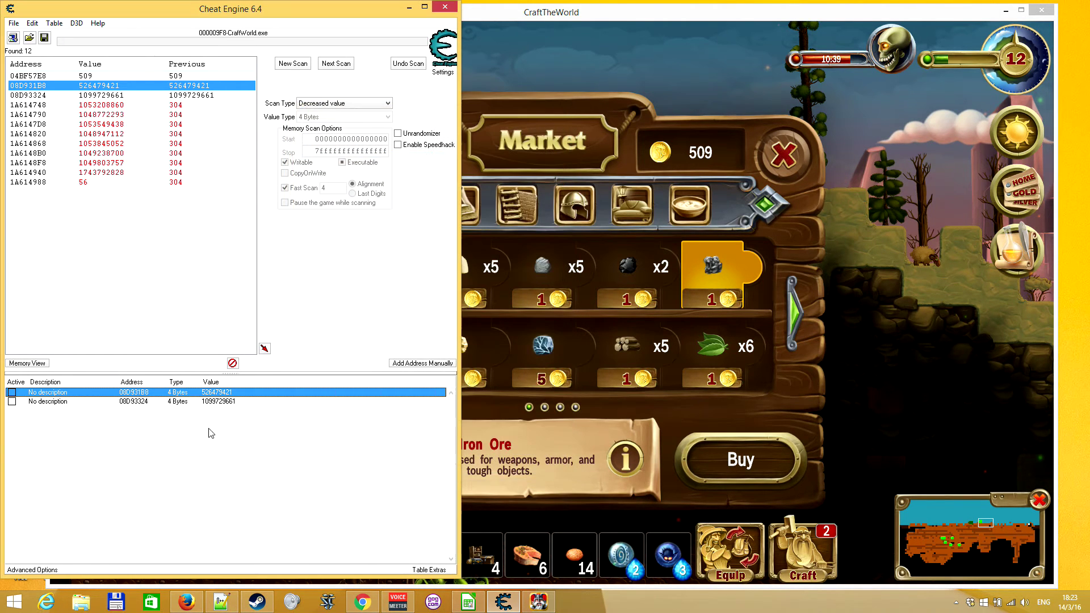
Freeze addresses 08D931B8 and 08D93324, switch to the game, and reopen the Market.
{"action": "left_click", "coordinate": [12, 401]}
{"action": "left_click", "coordinate": [797, 161]}
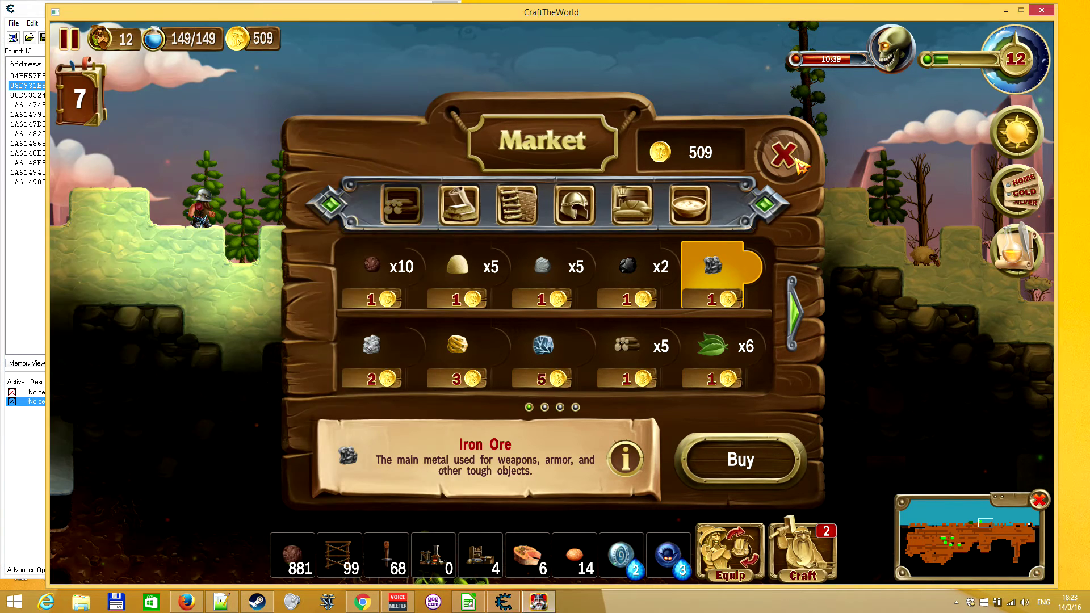
{"action": "left_click", "coordinate": [786, 159]}
{"action": "left_click", "coordinate": [659, 185]}
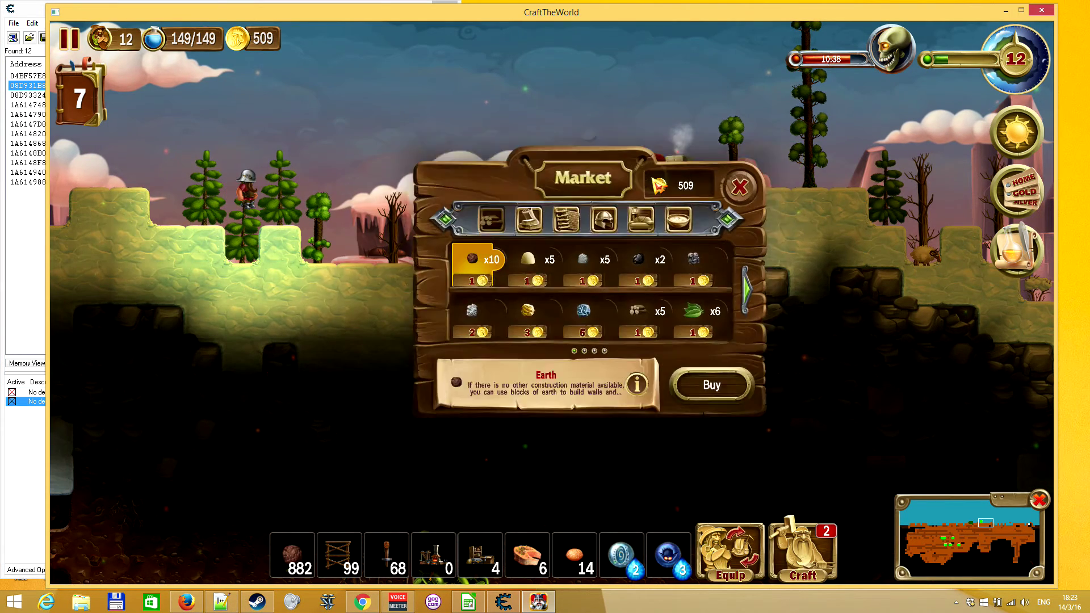
Buy one x2 bundle of coal and one x5 bundle of stone, and reopen the Market.
{"action": "left_click", "coordinate": [642, 281]}
{"action": "left_click", "coordinate": [727, 463]}
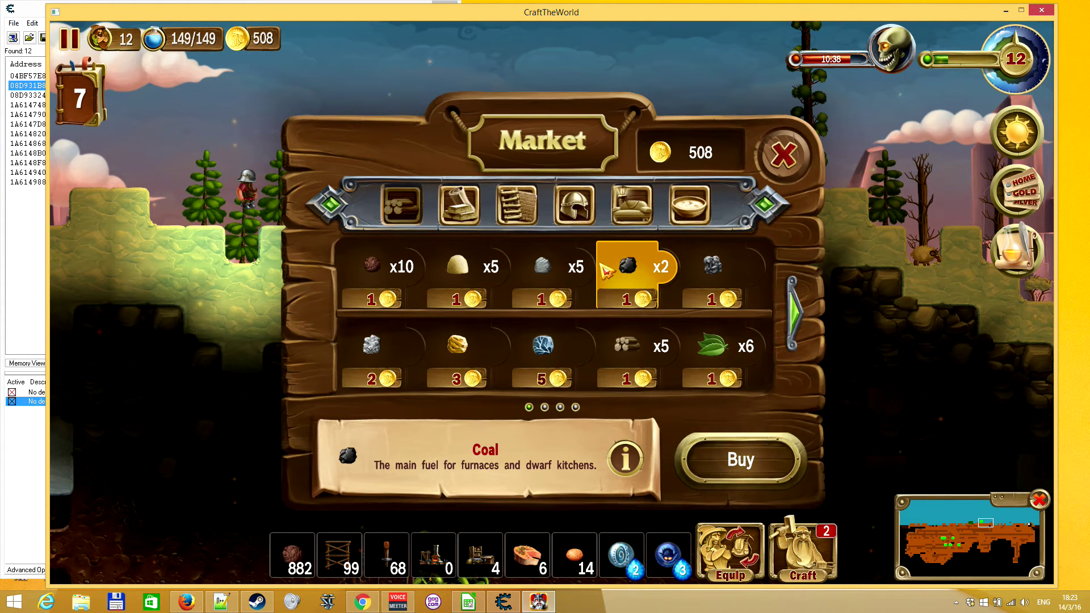
{"action": "left_click", "coordinate": [542, 270]}
{"action": "left_click", "coordinate": [738, 460]}
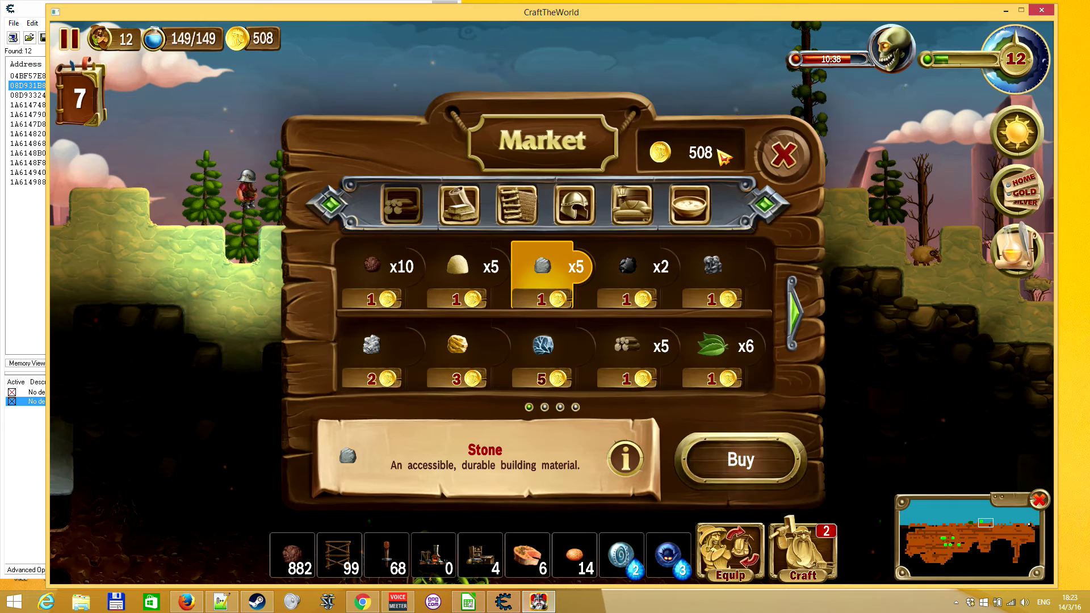
{"action": "left_click", "coordinate": [783, 155]}
{"action": "left_click", "coordinate": [653, 196]}
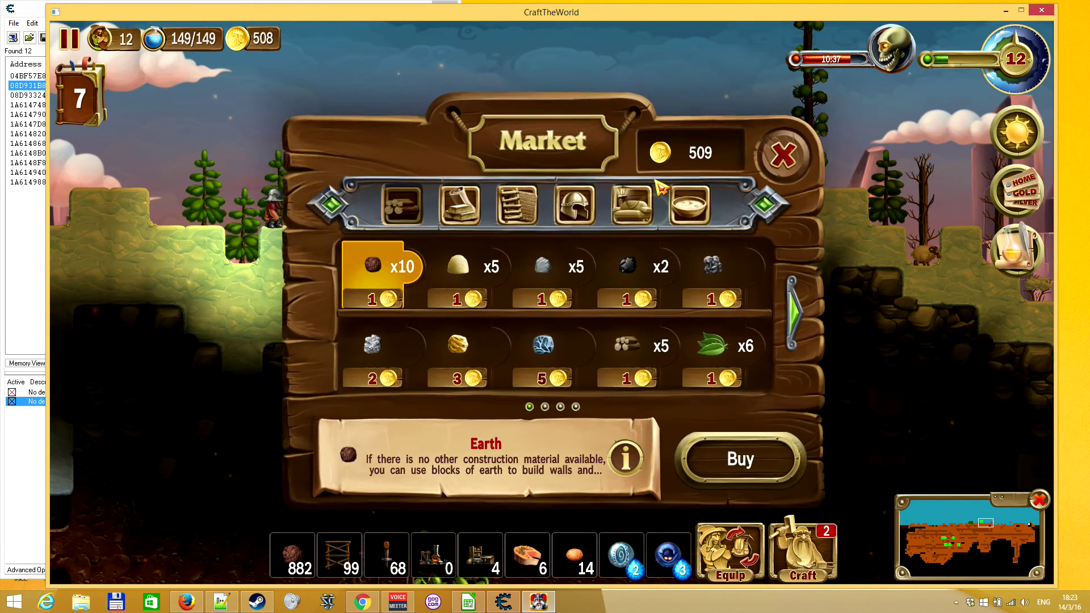
Buy one x2 bundle of coal and compare the game's gold with the frozen address values in Cheat Engine.
{"action": "left_click", "coordinate": [630, 270]}
{"action": "left_click", "coordinate": [738, 463]}
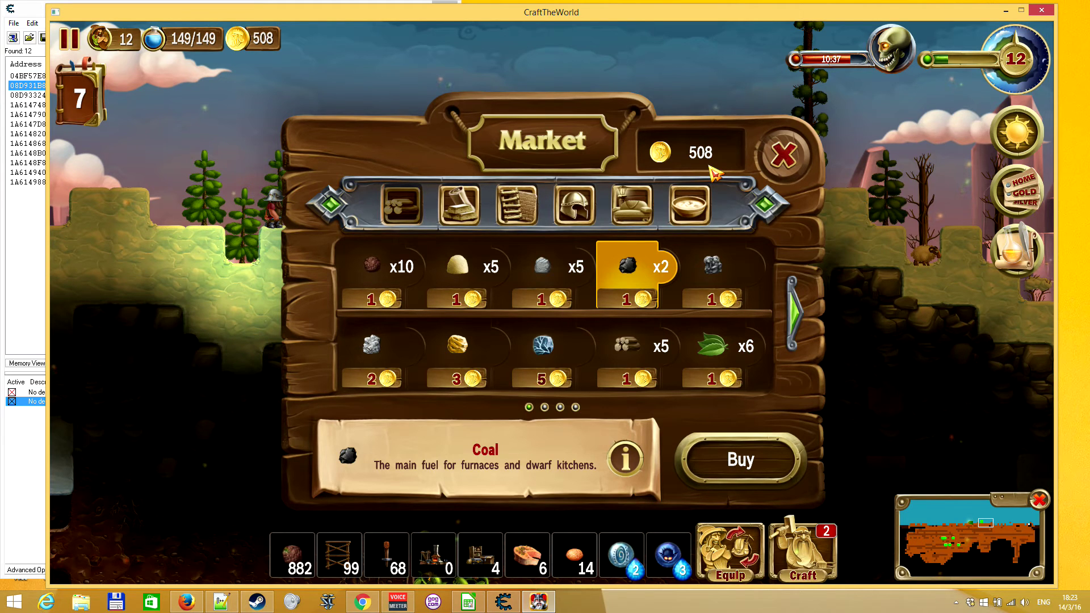
{"action": "left_click", "coordinate": [33, 9]}
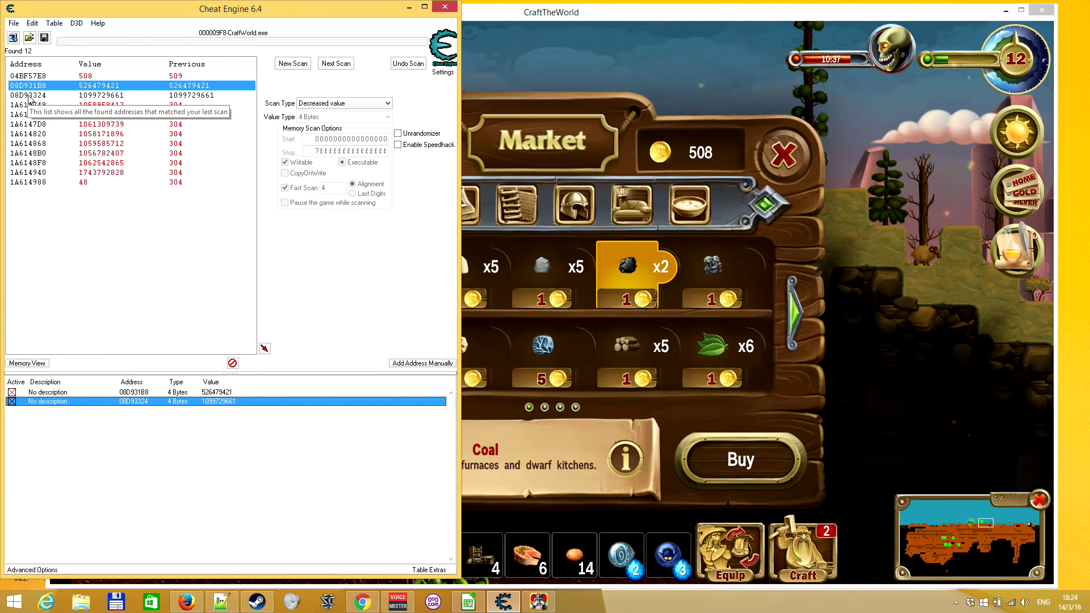
{"action": "left_click", "coordinate": [615, 158]}
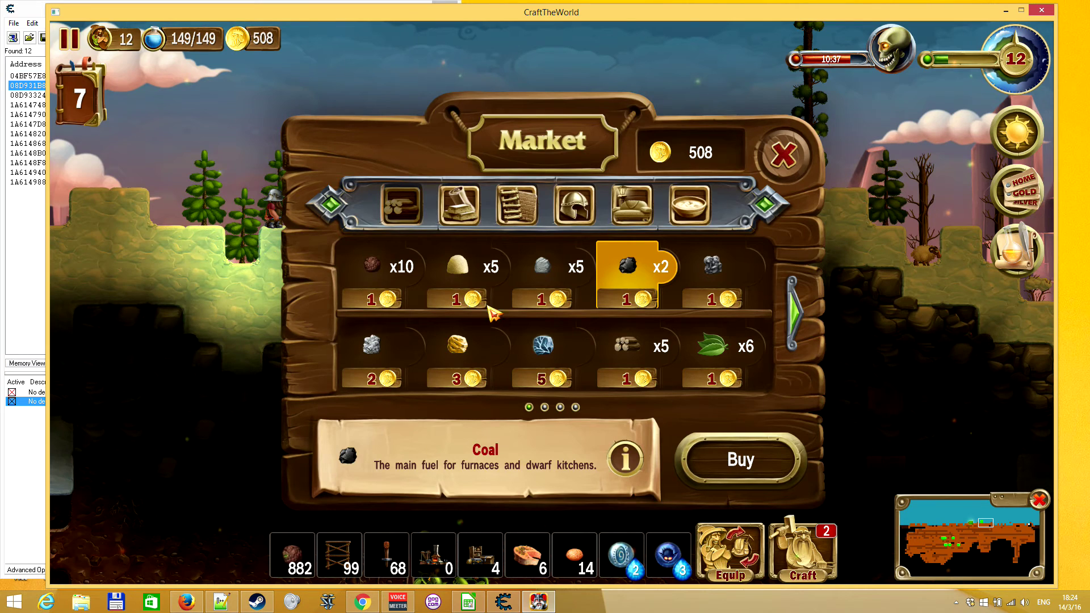
{"action": "left_click", "coordinate": [31, 23]}
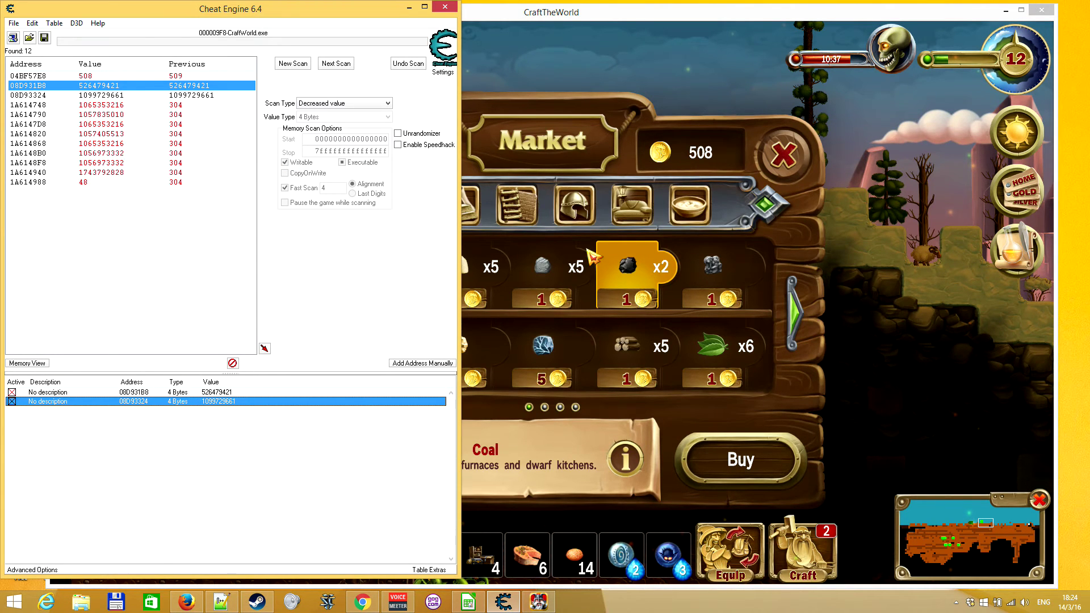
{"action": "left_click", "coordinate": [614, 173]}
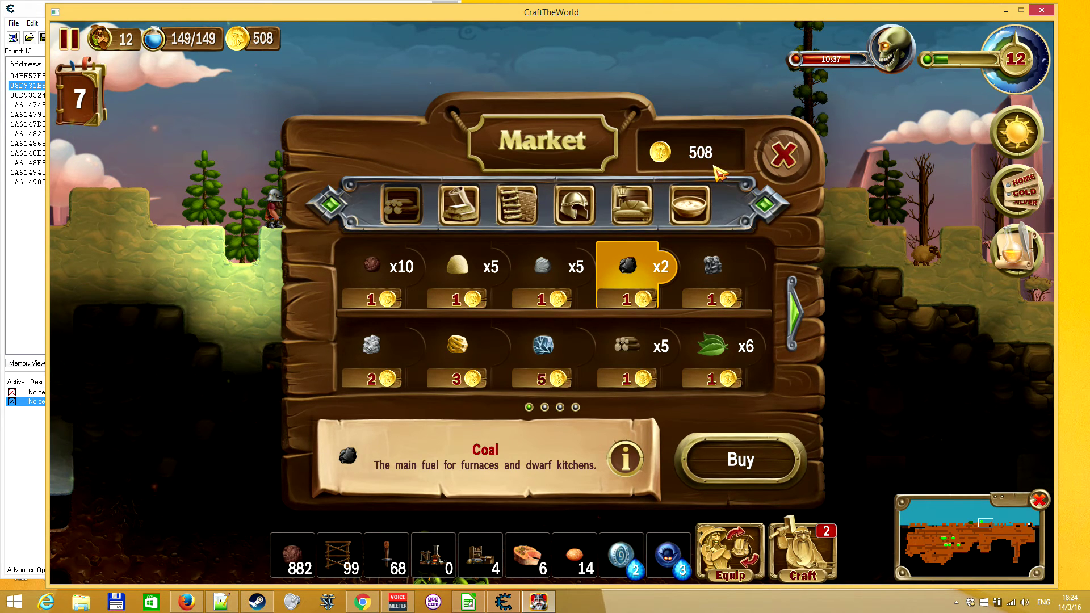
Buy one x5 bundle of wood and close the Market.
{"action": "left_click", "coordinate": [554, 266]}
{"action": "left_click", "coordinate": [633, 281]}
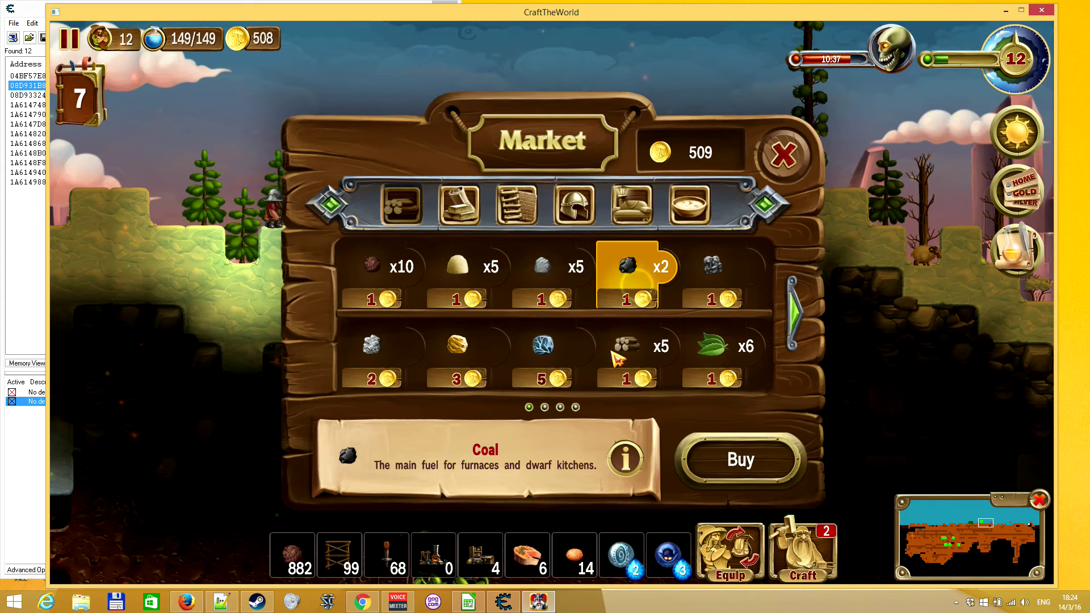
{"action": "left_click", "coordinate": [614, 355]}
{"action": "left_click", "coordinate": [748, 471]}
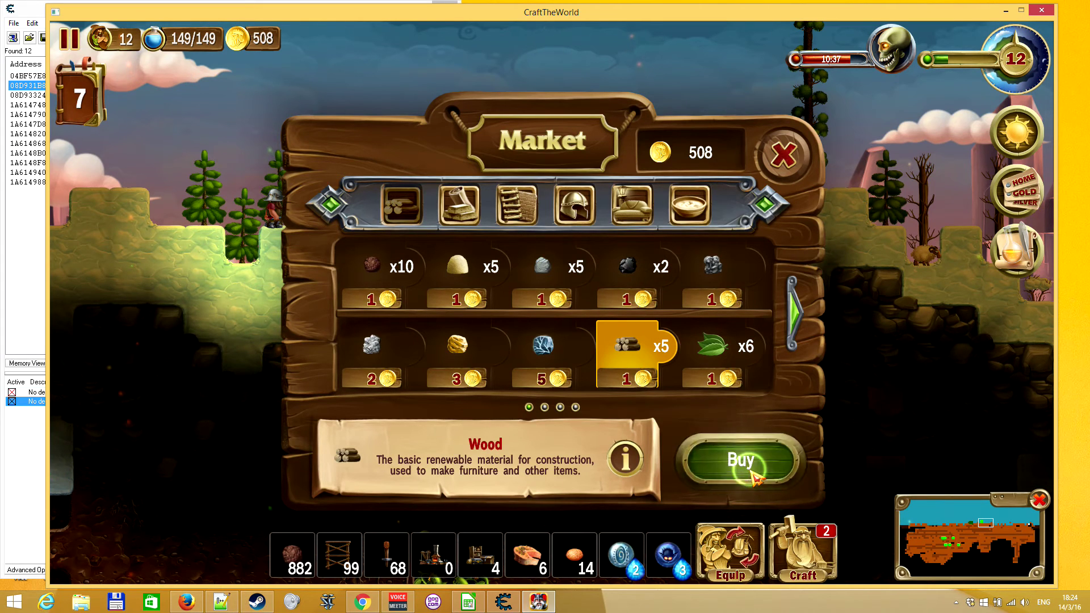
{"action": "key", "text": "Escape"}
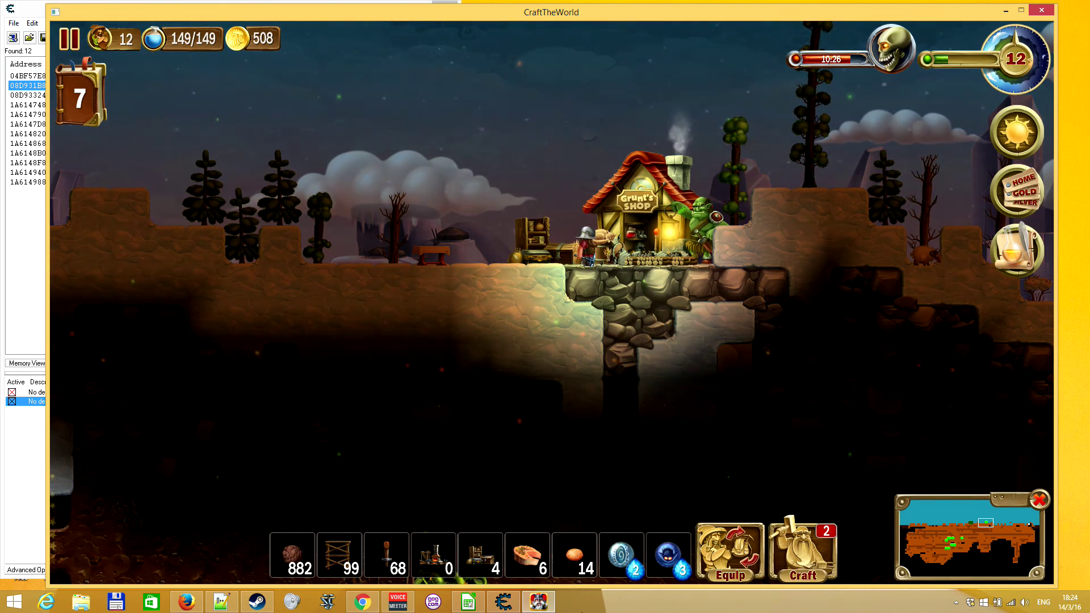
Switch to Cheat Engine, view its version and credits information, and close it.
{"action": "key", "text": "alt+Tab"}
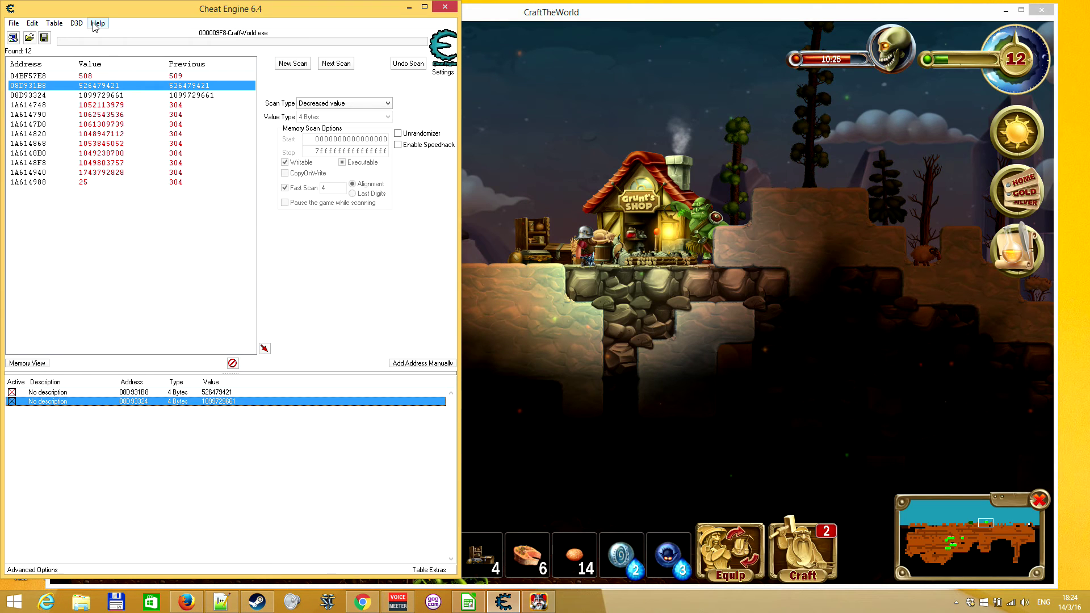
{"action": "left_click", "coordinate": [97, 23]}
{"action": "left_click", "coordinate": [128, 63]}
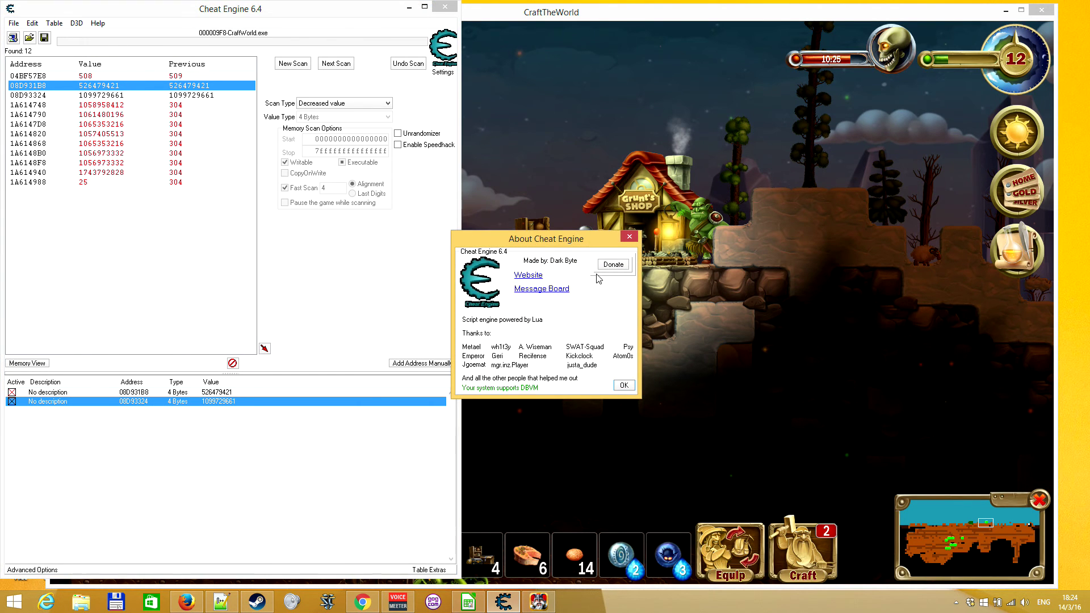
{"action": "left_click", "coordinate": [624, 385]}
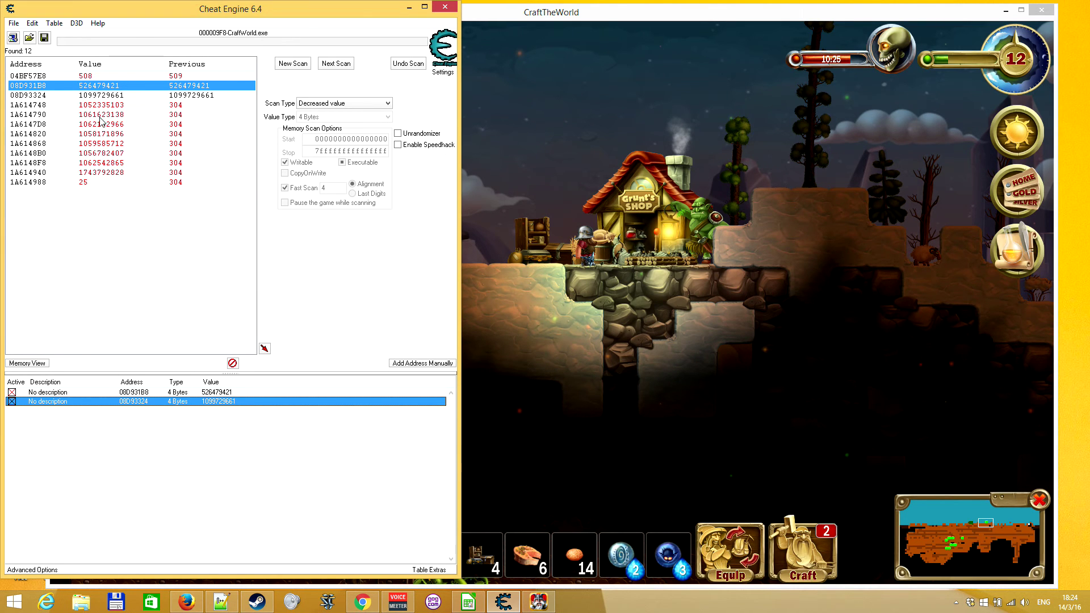
Browse the memory region of address 08D93324, examine the xor instruction in CraftResource::SetCount, and close the Memory Viewer.
{"action": "left_click", "coordinate": [89, 97]}
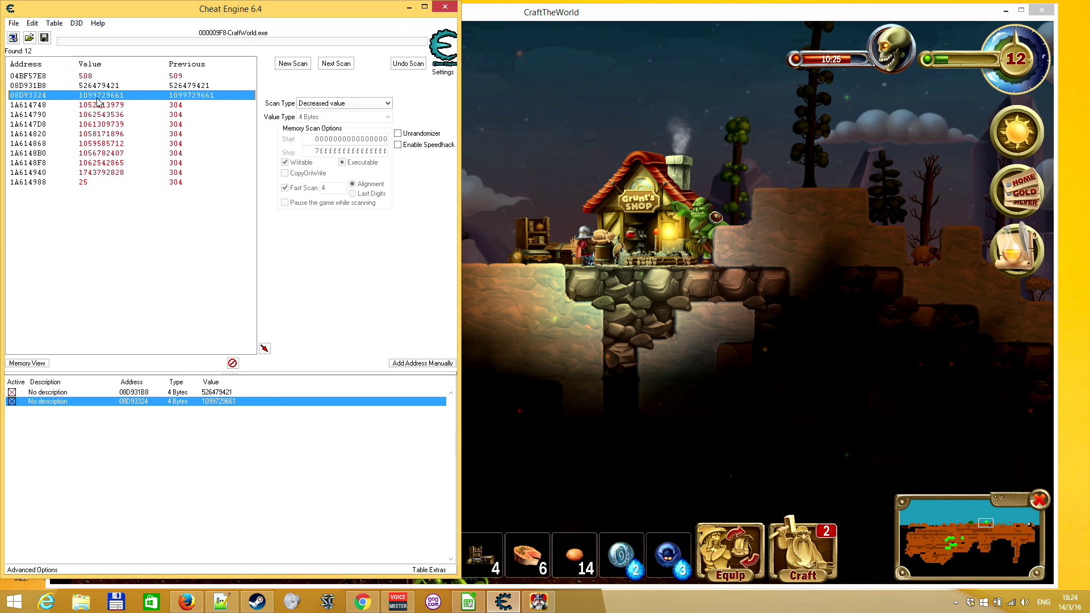
{"action": "right_click", "coordinate": [86, 97]}
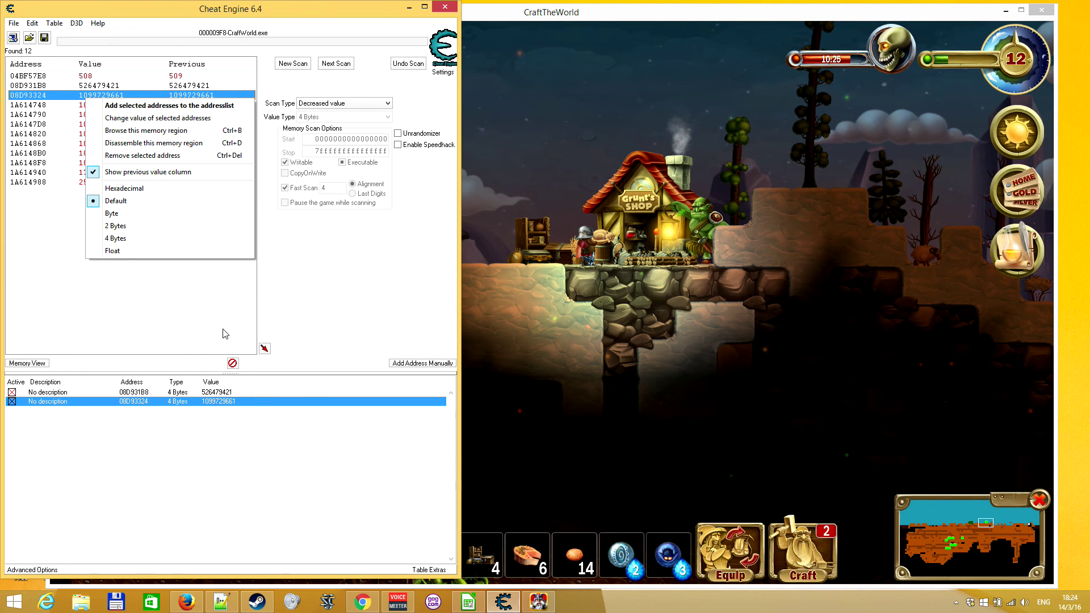
{"action": "right_click", "coordinate": [241, 398]}
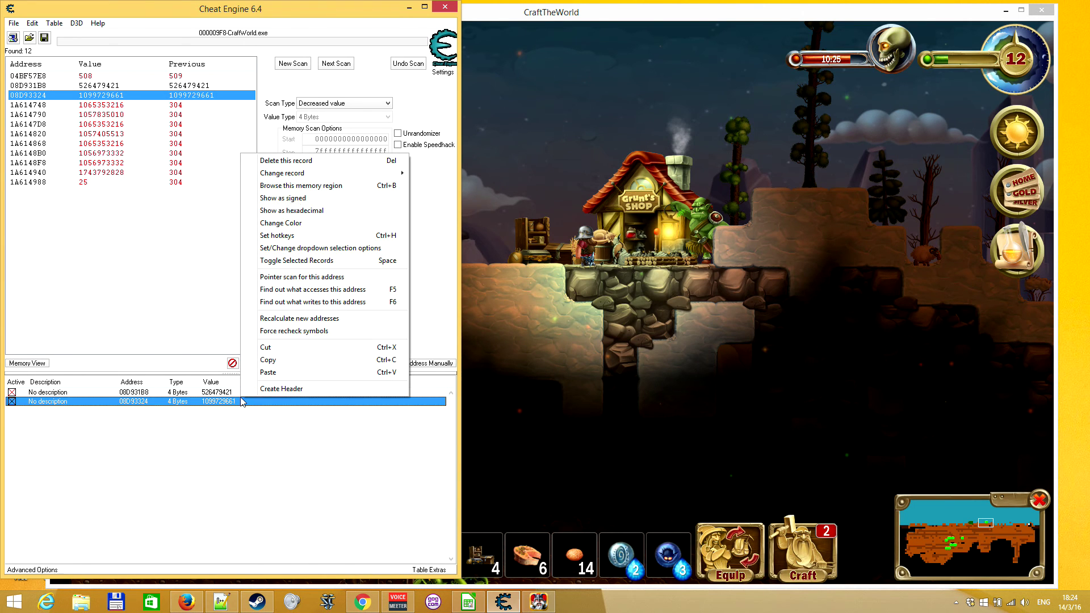
{"action": "left_click", "coordinate": [324, 187]}
{"action": "left_click", "coordinate": [559, 252]}
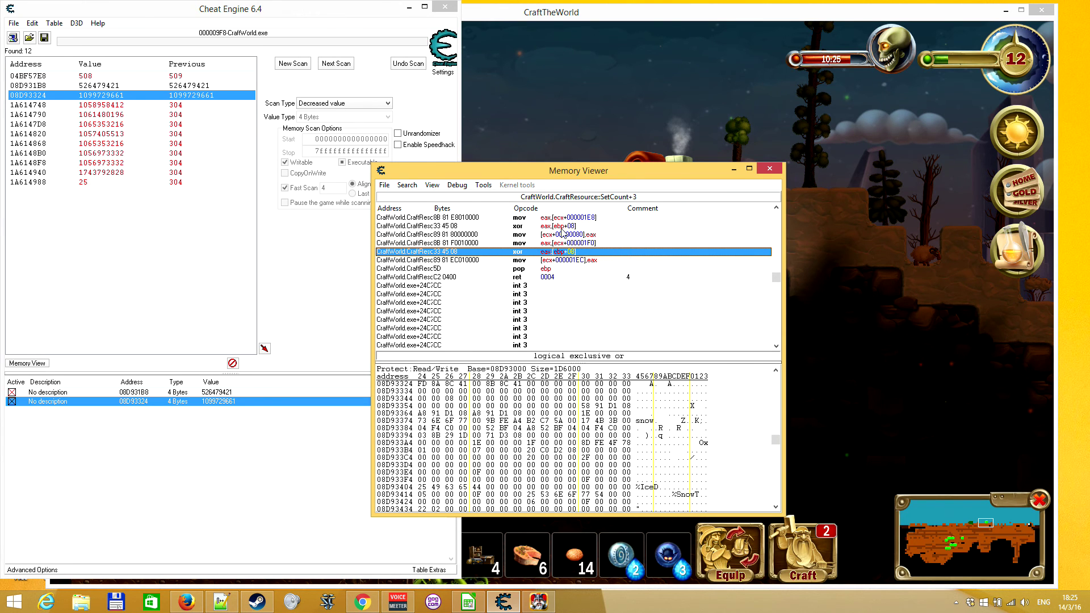
{"action": "left_click", "coordinate": [771, 171]}
Switch to the game and look over the underground base and the surface above it.
{"action": "left_click", "coordinate": [539, 102]}
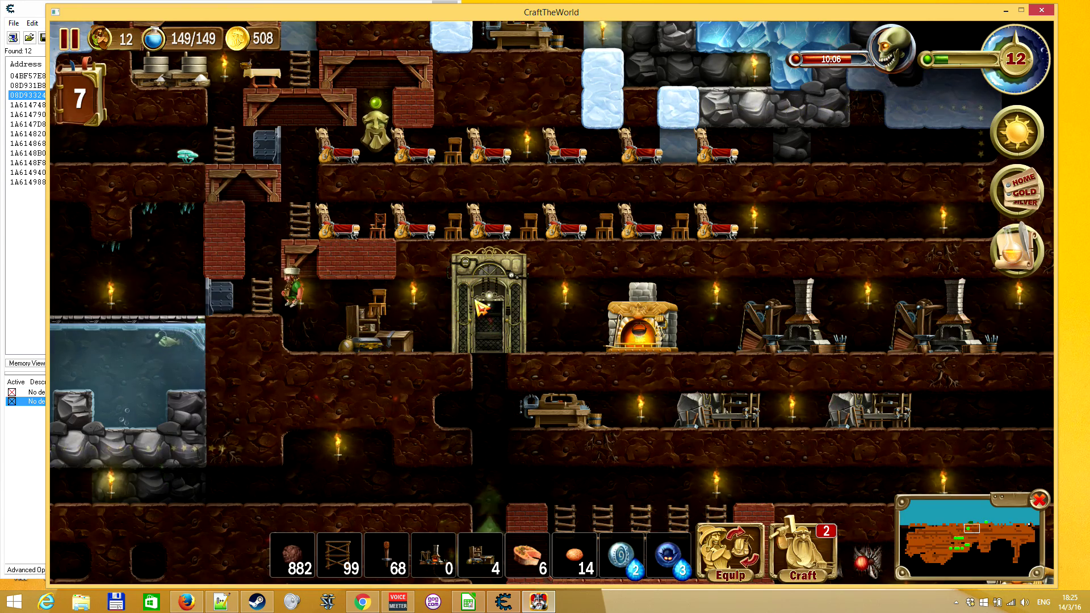
{"action": "key", "text": "w"}
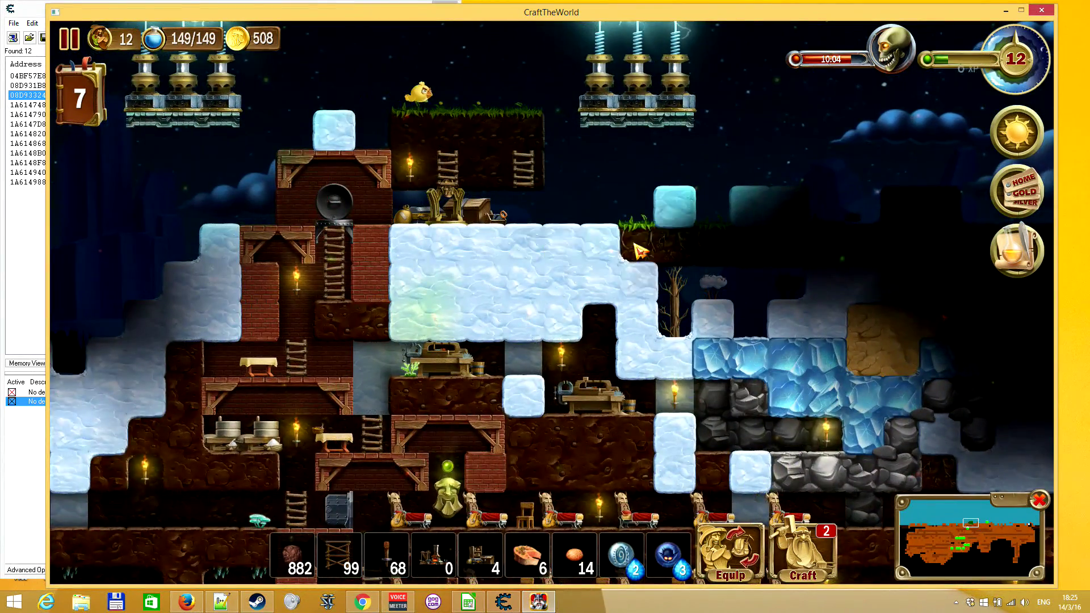